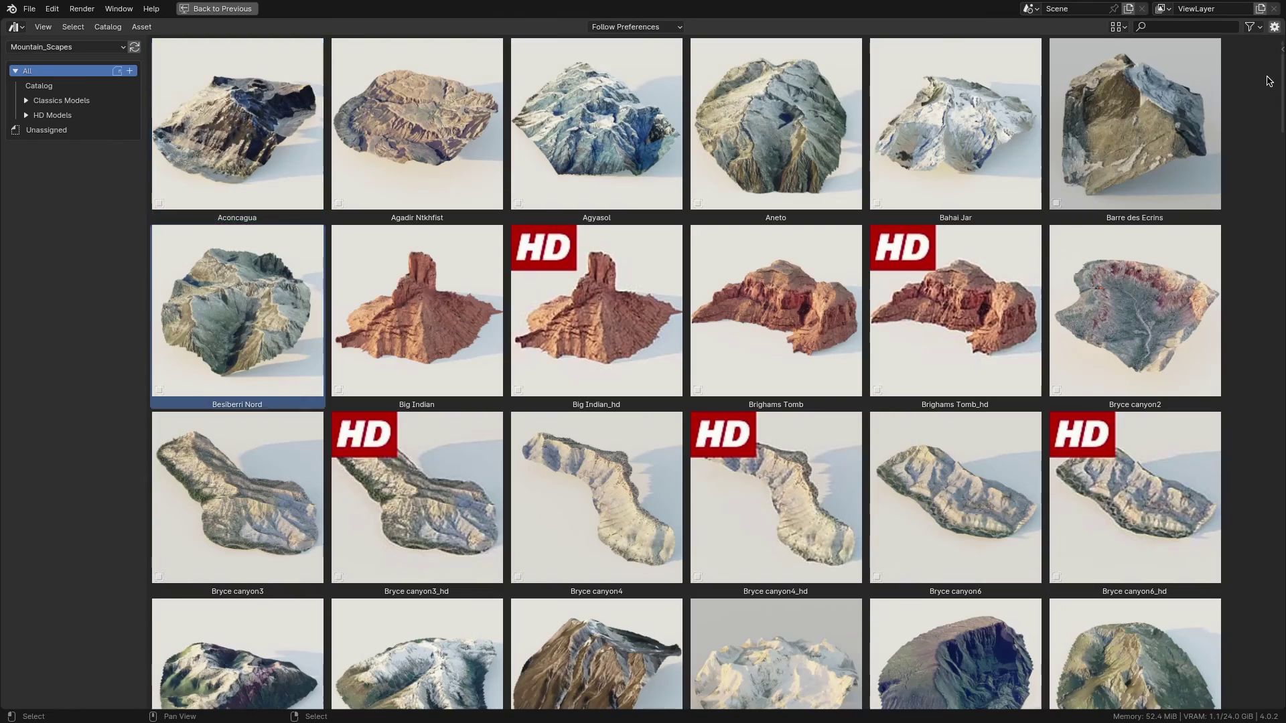
Step through the Mountain_Scapes assets to West Mitten Butte and orbit close around it.
{"action": "key", "text": "Down"}
{"action": "key", "text": "Down"}
{"action": "key", "text": "Down"}
{"action": "key", "text": "Down"}
{"action": "key", "text": "Down"}
{"action": "key", "text": "Down"}
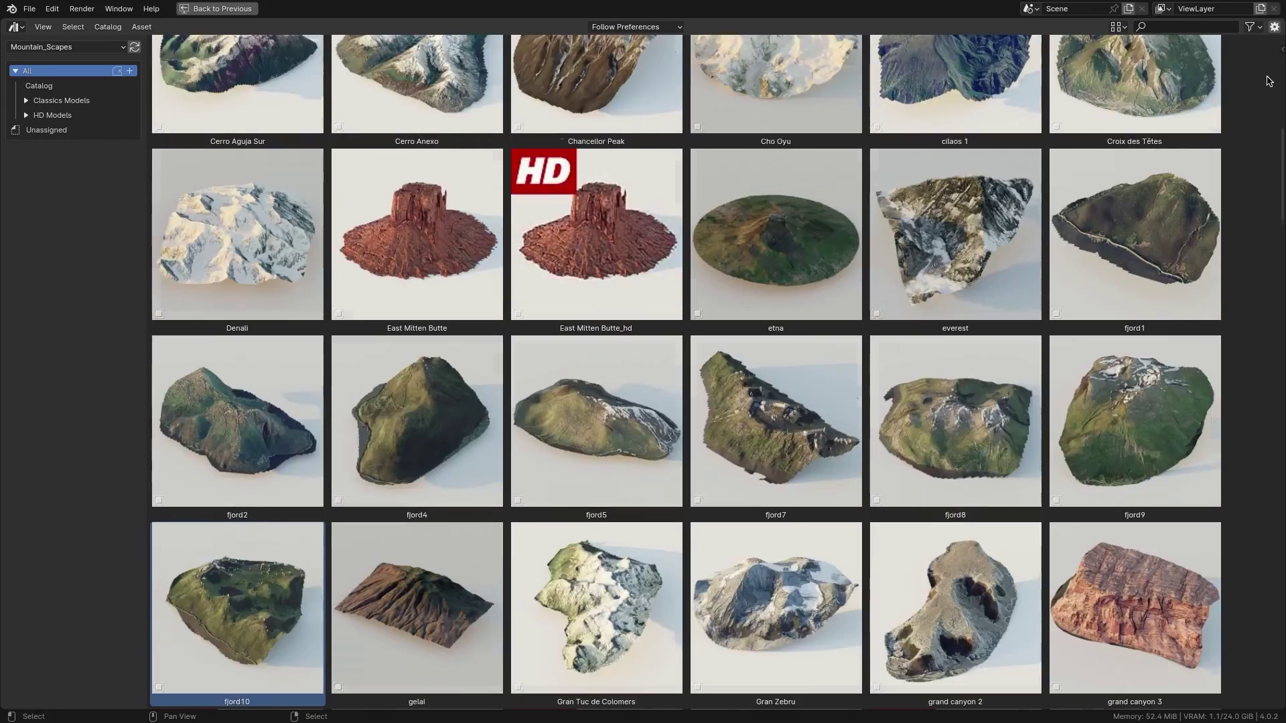
{"action": "key", "text": "Down"}
{"action": "key", "text": "Down"}
{"action": "key", "text": "Down"}
{"action": "key", "text": "Down"}
{"action": "key", "text": "Down"}
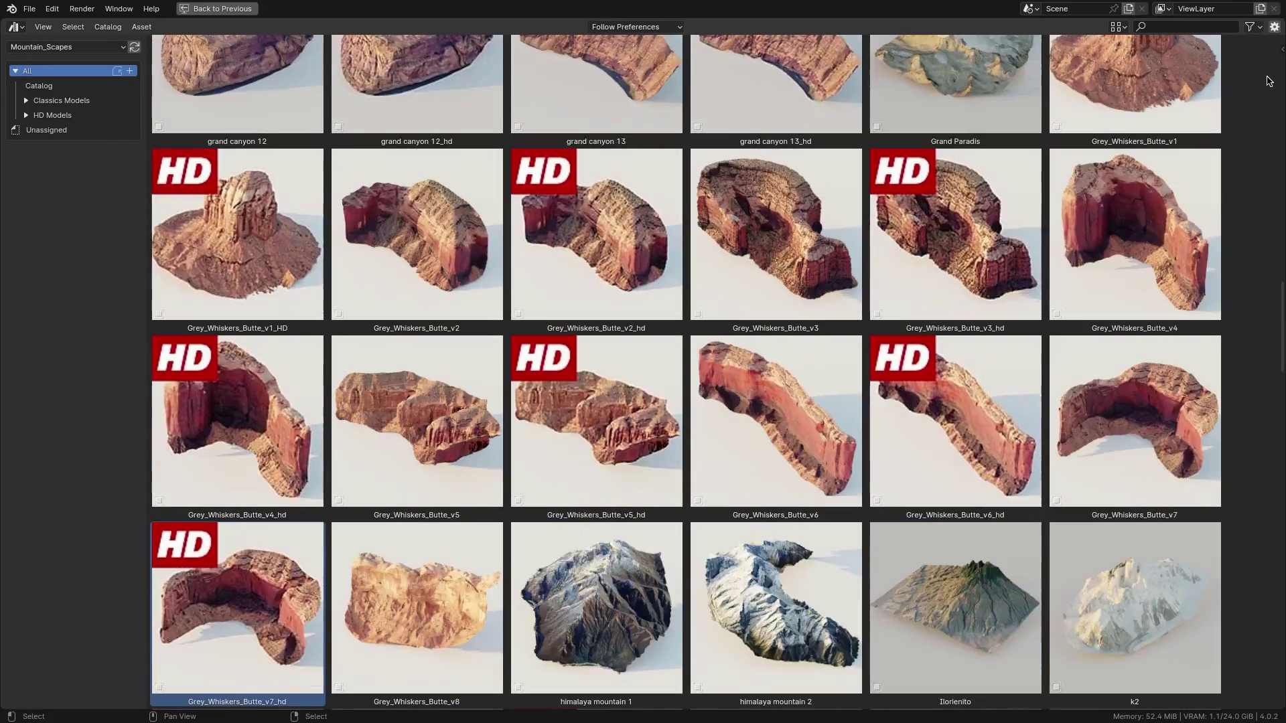
{"action": "key", "text": "Down"}
{"action": "key", "text": "Down"}
{"action": "key", "text": "Down"}
{"action": "key", "text": "Down"}
{"action": "key", "text": "Down"}
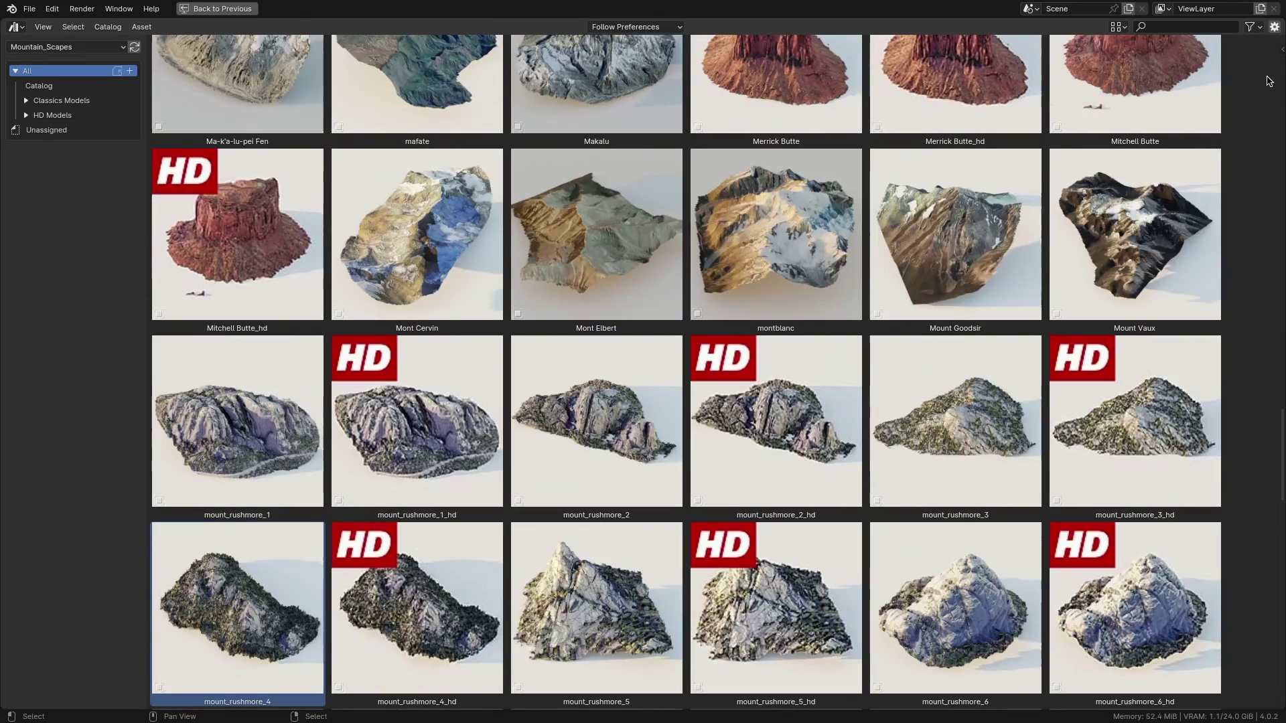
{"action": "key", "text": "Down"}
{"action": "key", "text": "Down"}
{"action": "key", "text": "Down"}
{"action": "key", "text": "Down"}
{"action": "key", "text": "Down"}
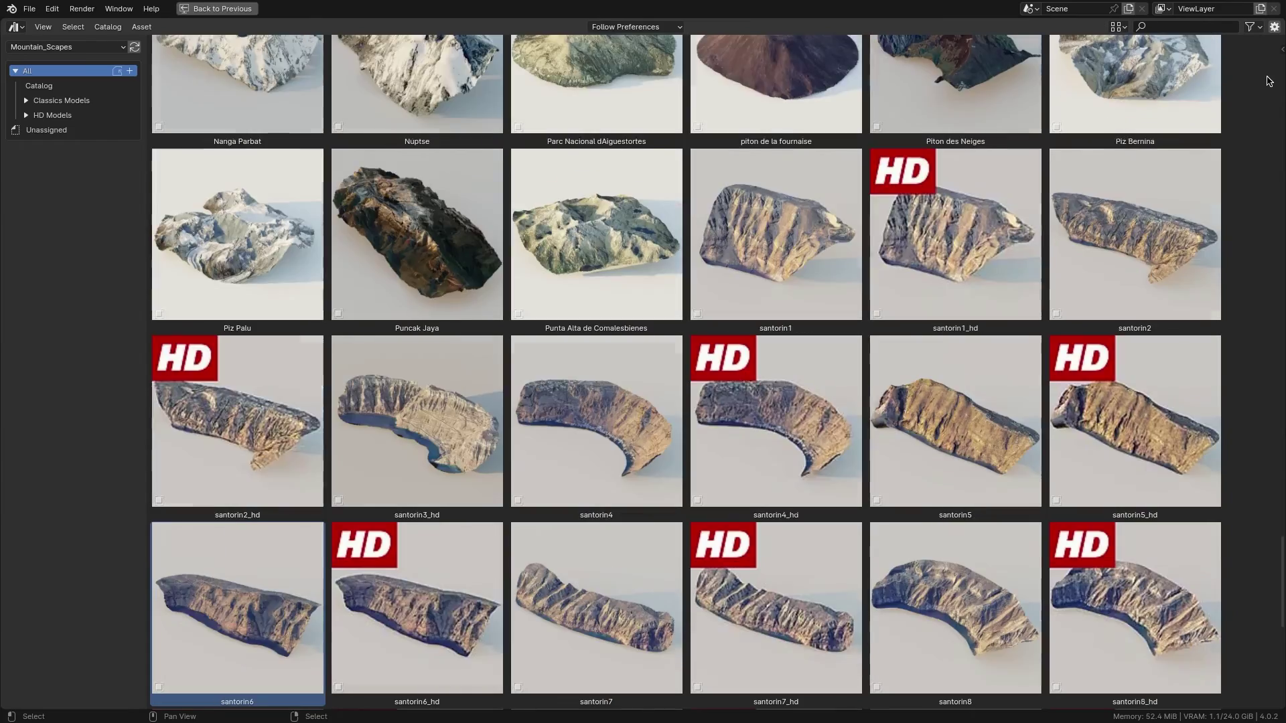
{"action": "key", "text": "Down"}
{"action": "key", "text": "Down"}
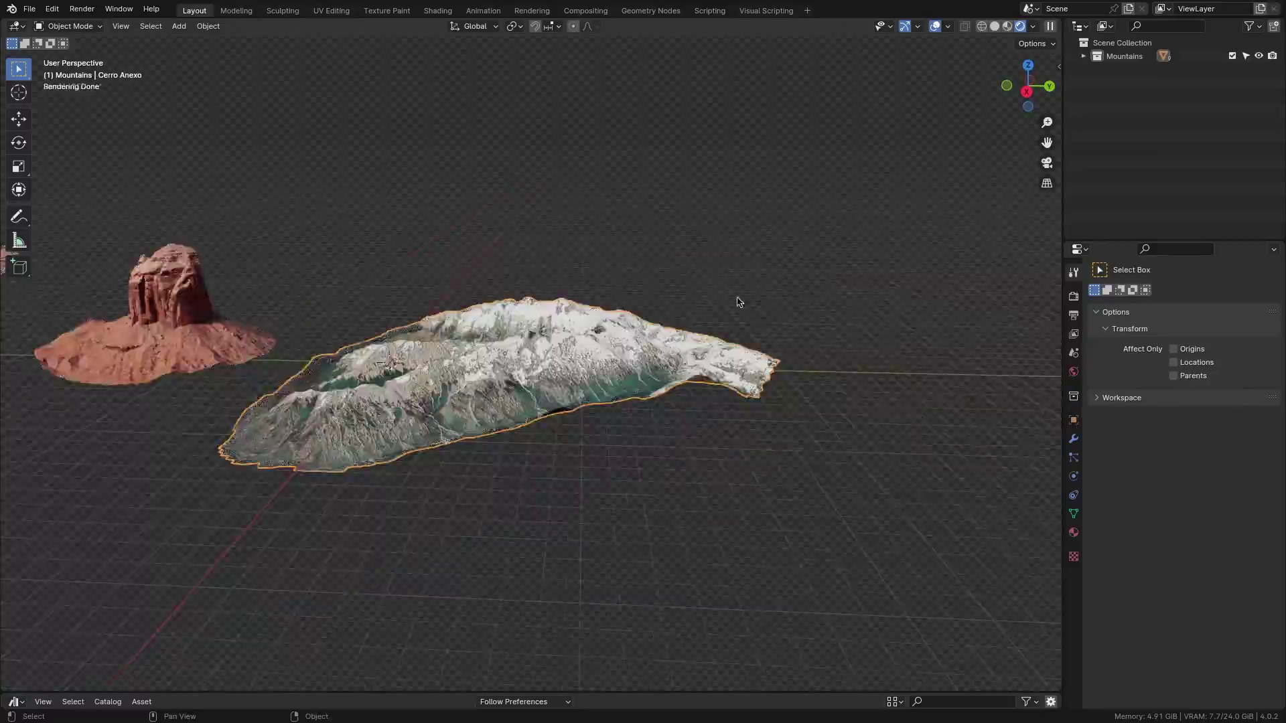
{"action": "middle_click_drag", "start_coordinate": [737, 301], "coordinate": [926, 368]}
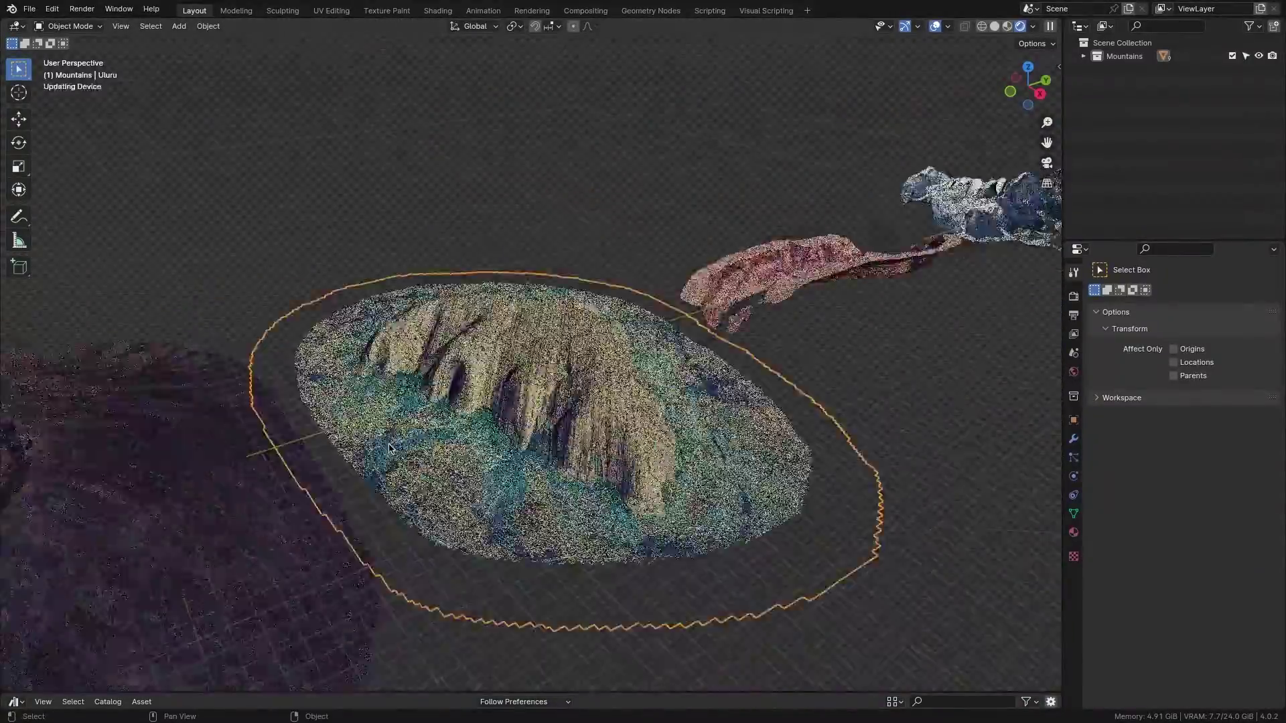
Enlarge the asset browser and drag Aconcagua into the empty Mountains scene.
{"action": "left_click", "coordinate": [234, 485]}
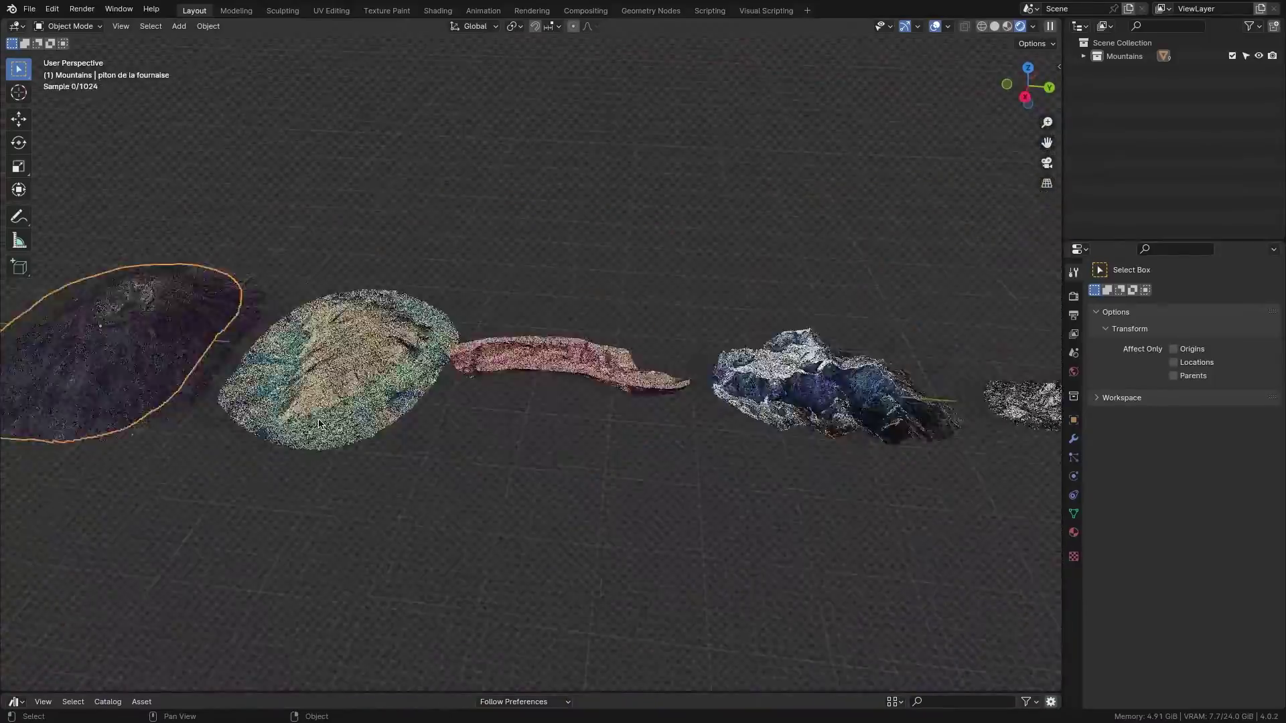
{"action": "left_click_drag", "start_coordinate": [609, 693], "coordinate": [608, 329]}
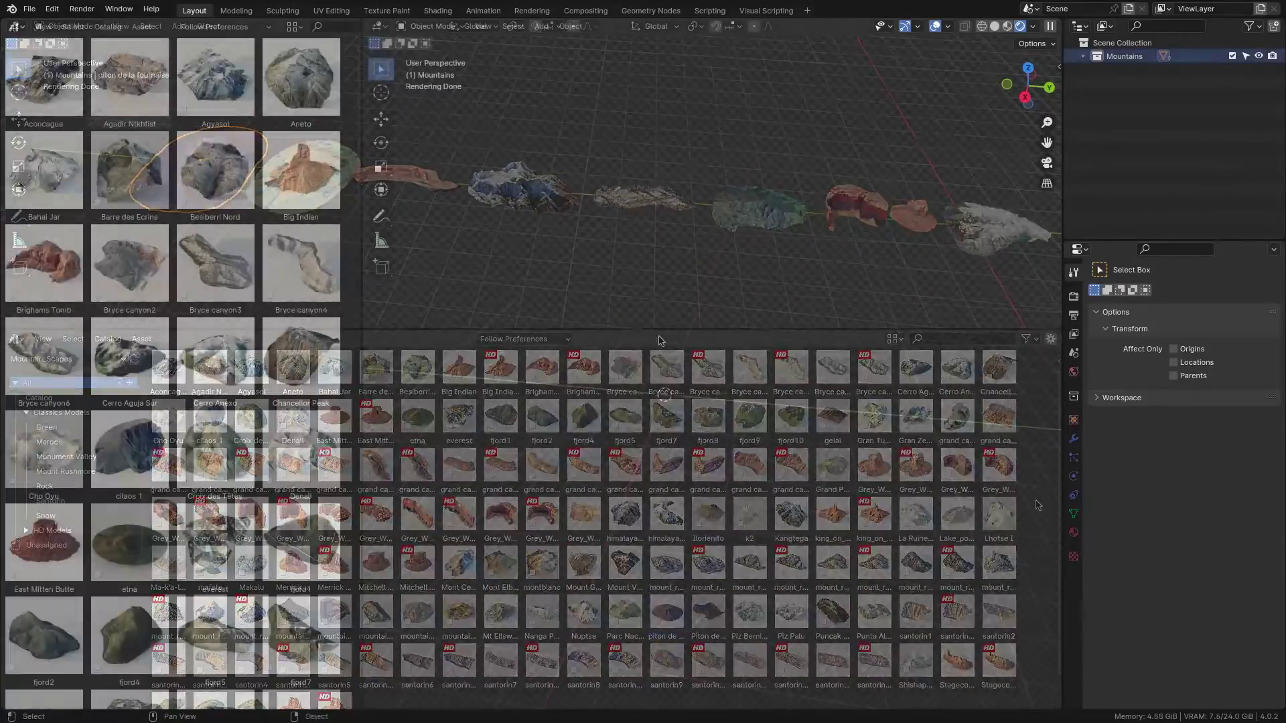
{"action": "left_click_drag", "start_coordinate": [44, 77], "coordinate": [68, 92]}
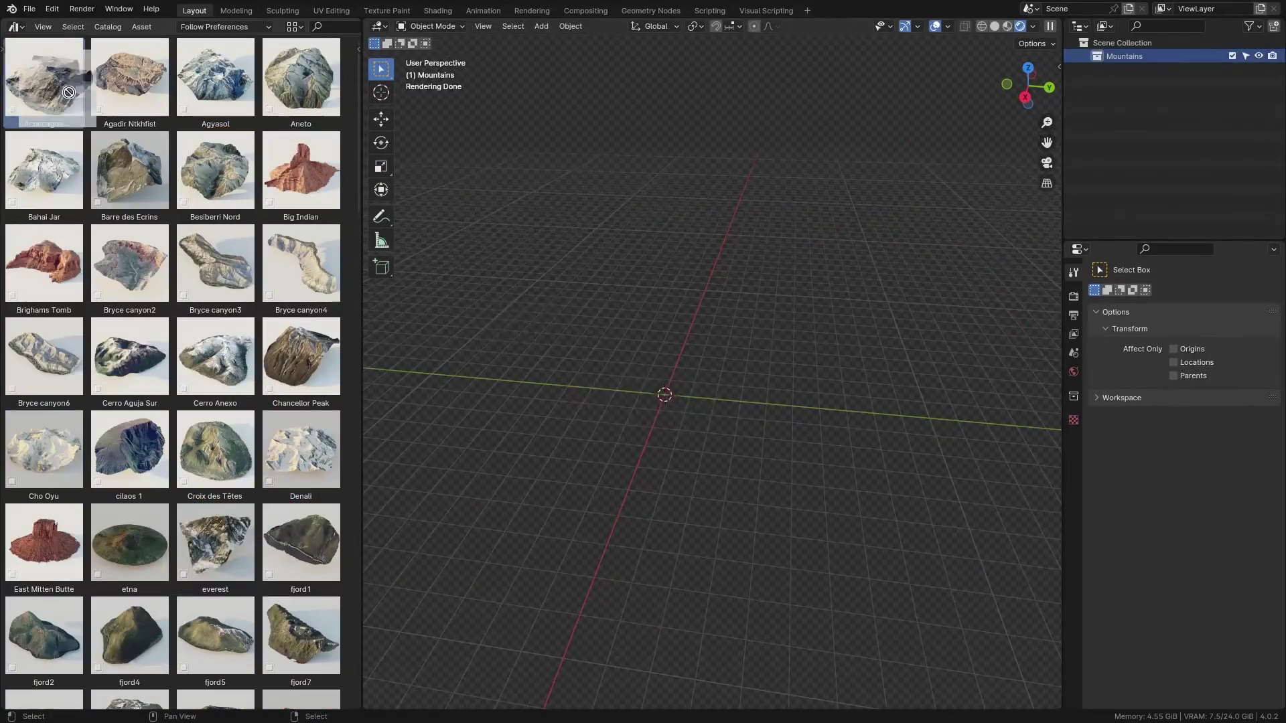
Drag Big Indian, Denali, etna and grand canyon 3 into the viewport.
{"action": "scroll", "coordinate": [730, 349], "scroll_direction": "up", "scroll_amount": 8}
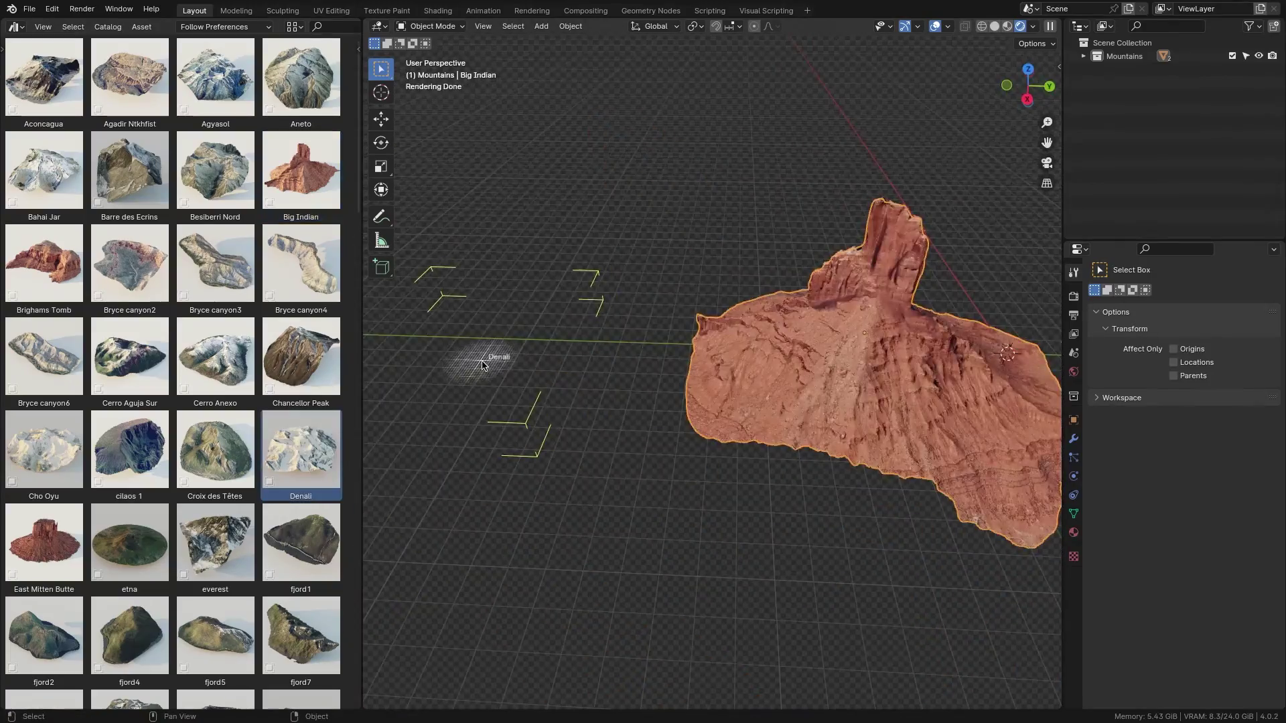
{"action": "left_click_drag", "start_coordinate": [482, 365], "coordinate": [482, 365]}
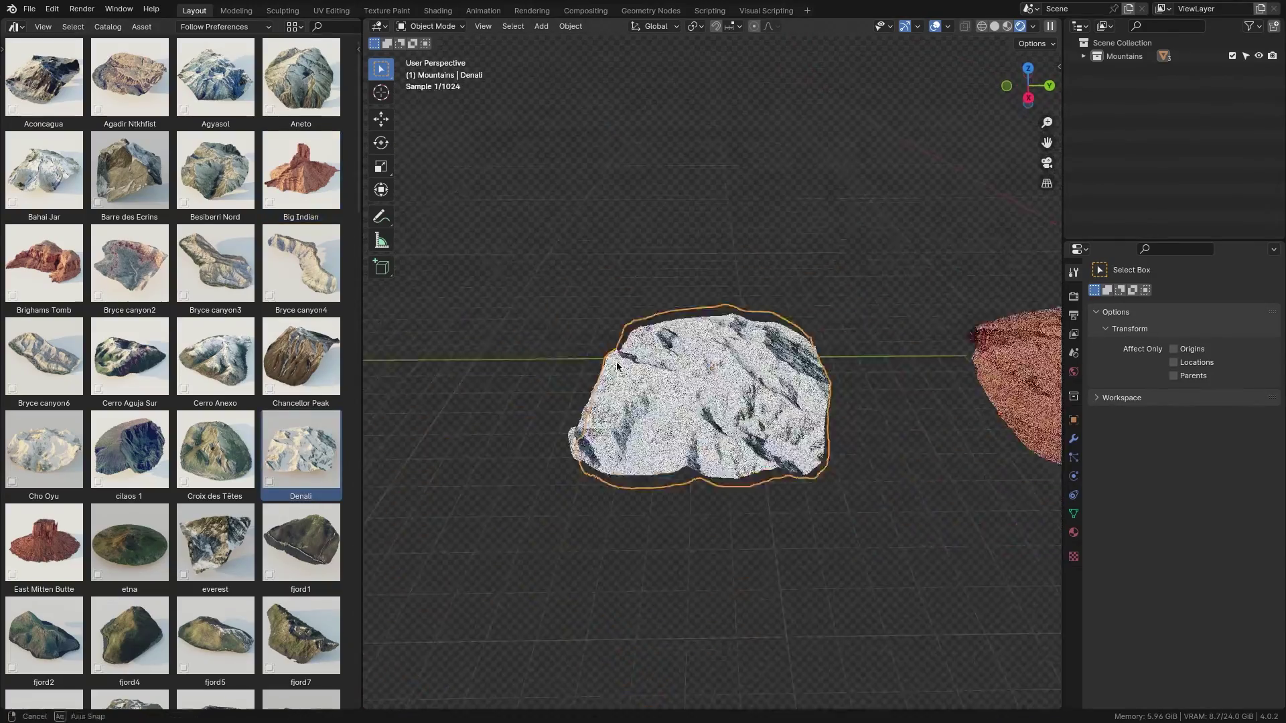
{"action": "scroll", "coordinate": [132, 477], "scroll_direction": "down", "scroll_amount": 3}
{"action": "left_click_drag", "start_coordinate": [472, 387], "coordinate": [472, 387]}
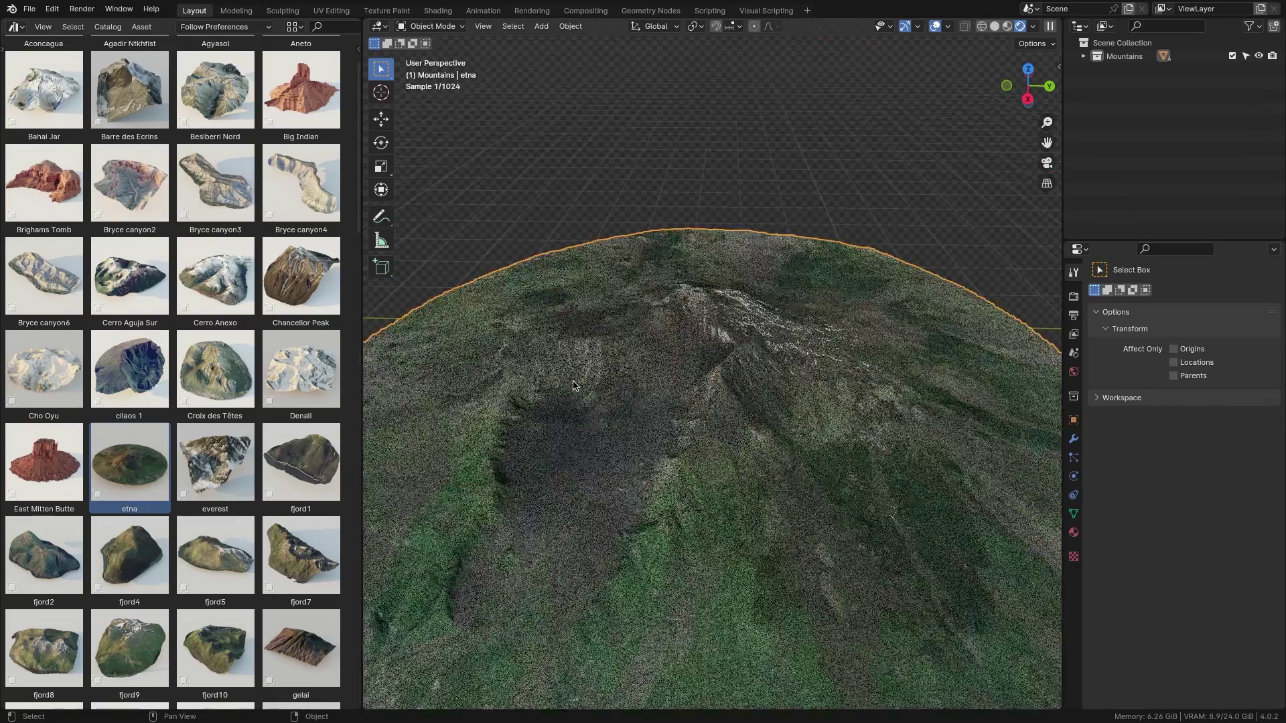
{"action": "scroll", "coordinate": [256, 533], "scroll_direction": "down", "scroll_amount": 4}
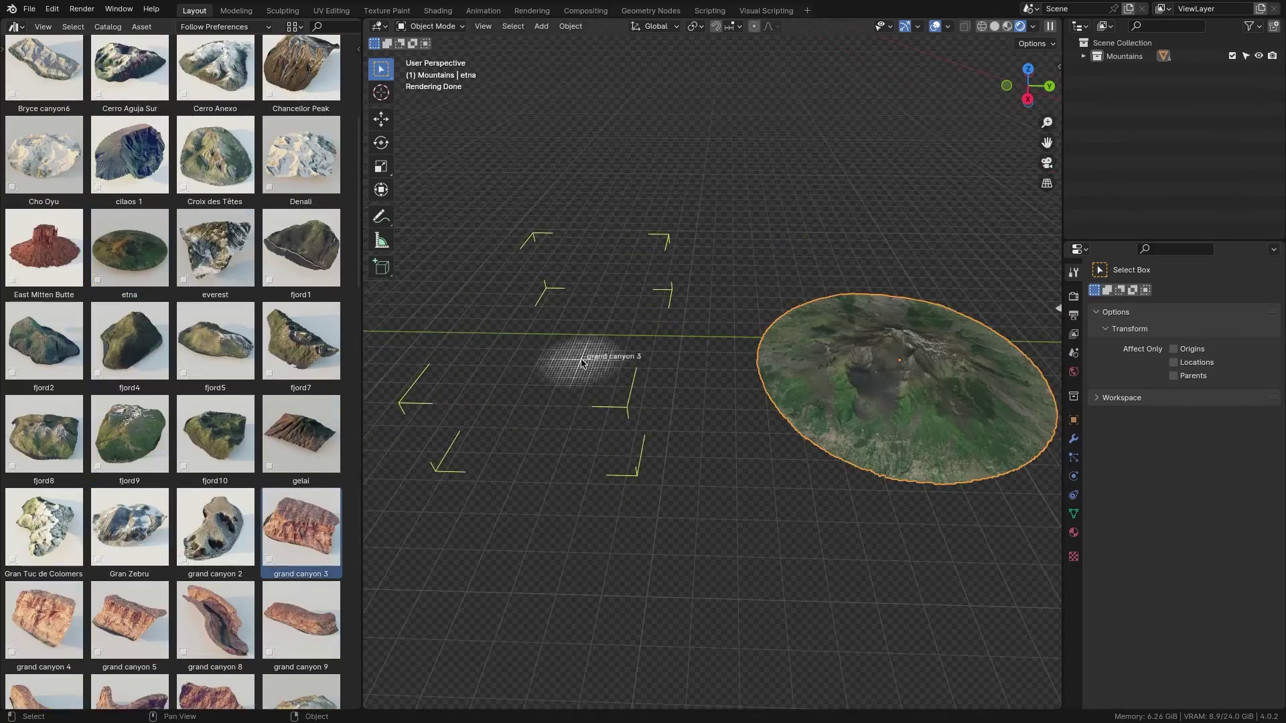
{"action": "left_click_drag", "start_coordinate": [581, 363], "coordinate": [582, 362]}
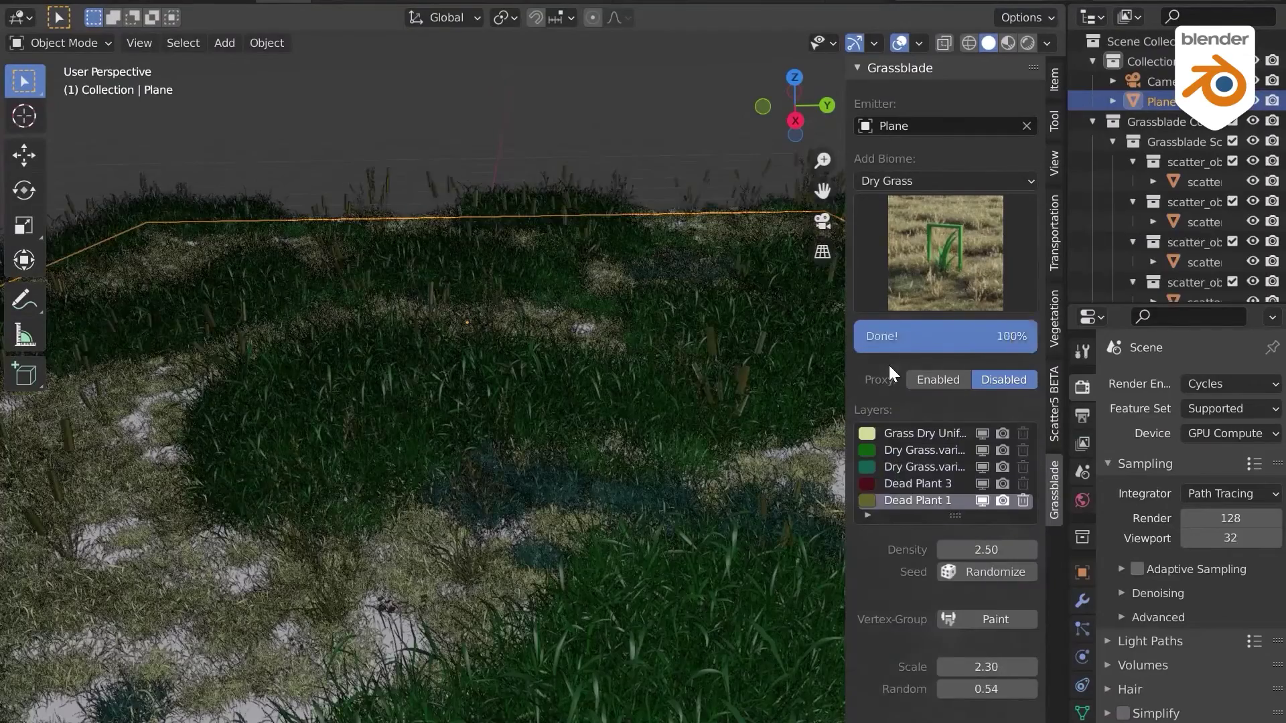
Switch to Rendered shading and rotate the World HDRI to about 127 degrees.
{"action": "key", "text": "z"}
{"action": "left_click", "coordinate": [589, 442]}
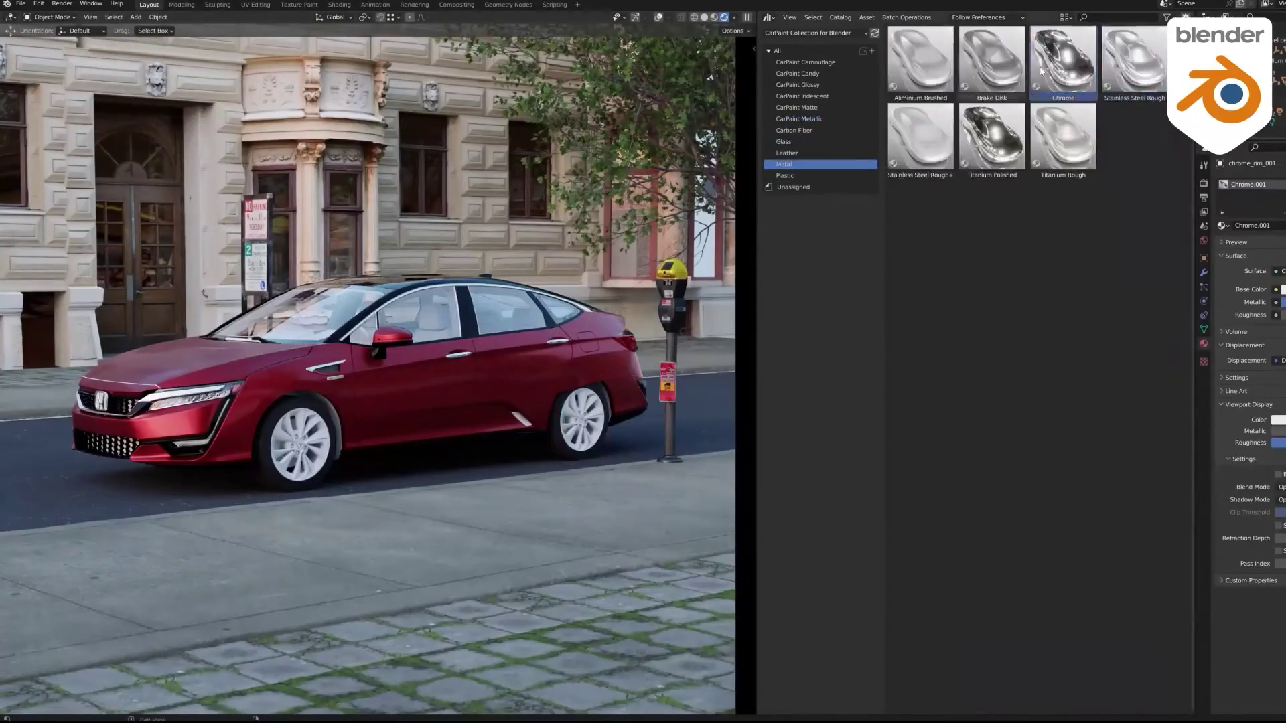
{"action": "left_click_drag", "start_coordinate": [992, 61], "coordinate": [775, 164]}
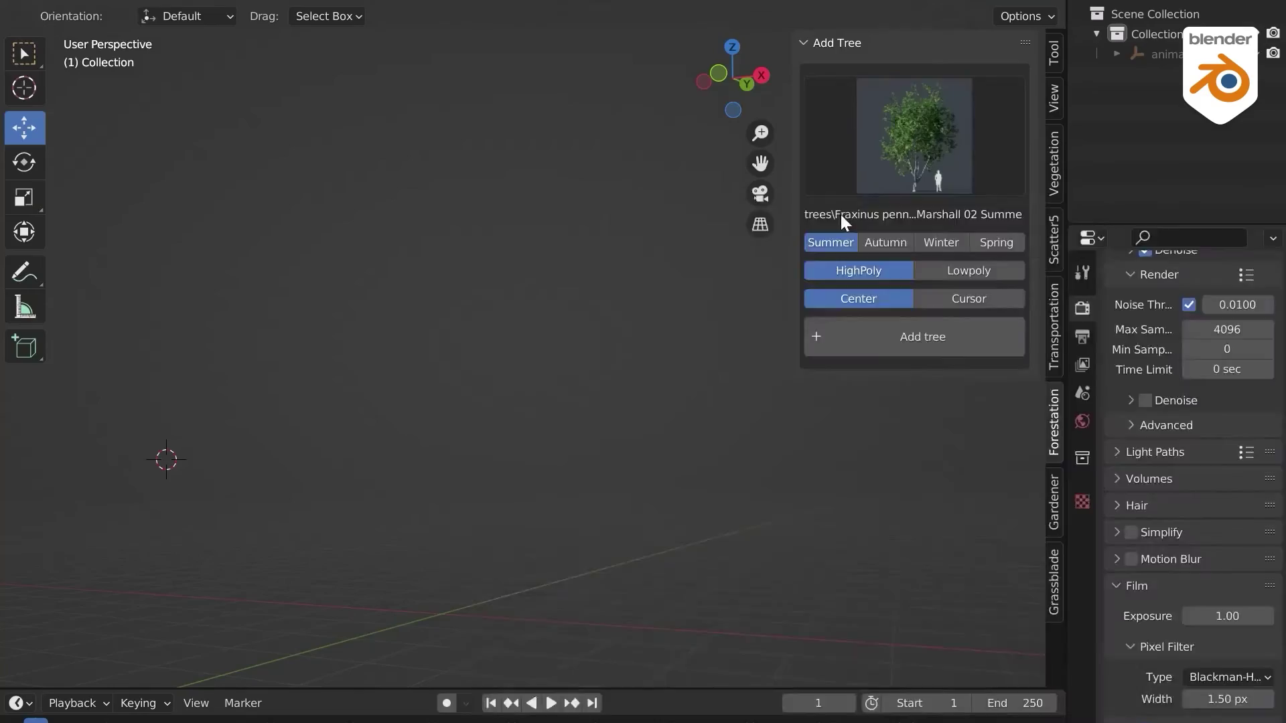
{"action": "left_click", "coordinate": [922, 337]}
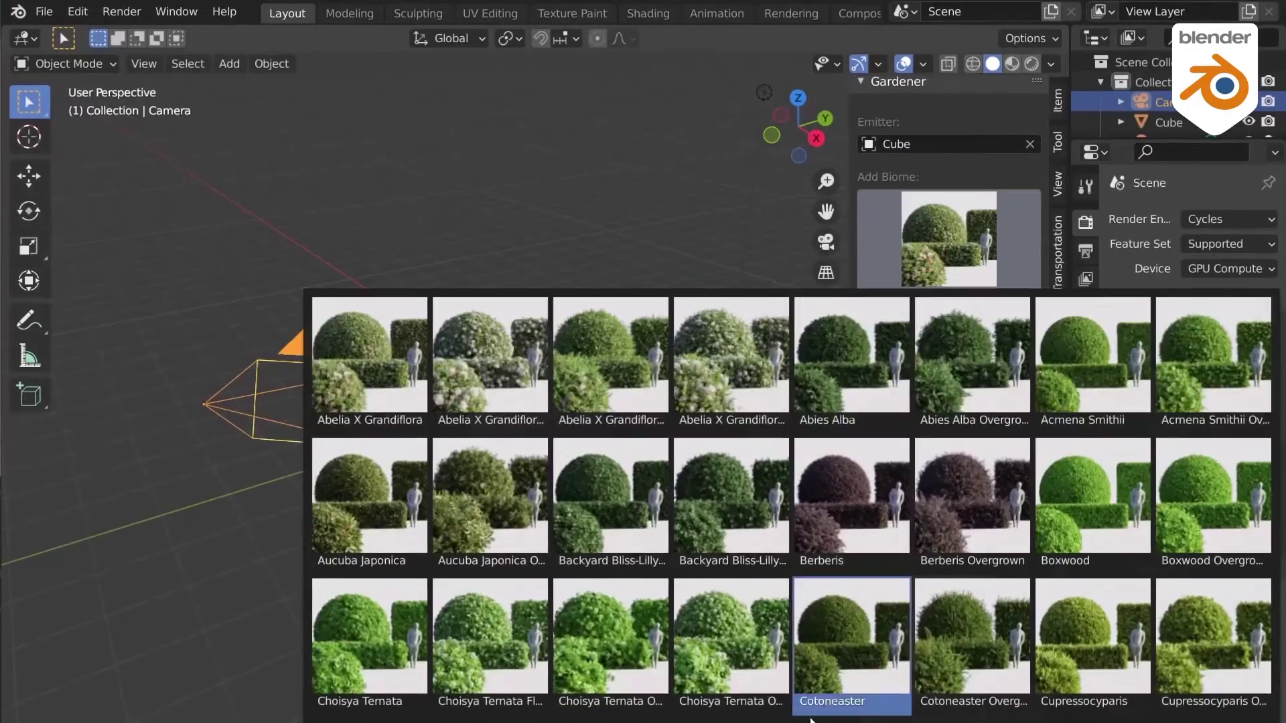
{"action": "scroll", "coordinate": [793, 509], "scroll_direction": "down", "scroll_amount": 5}
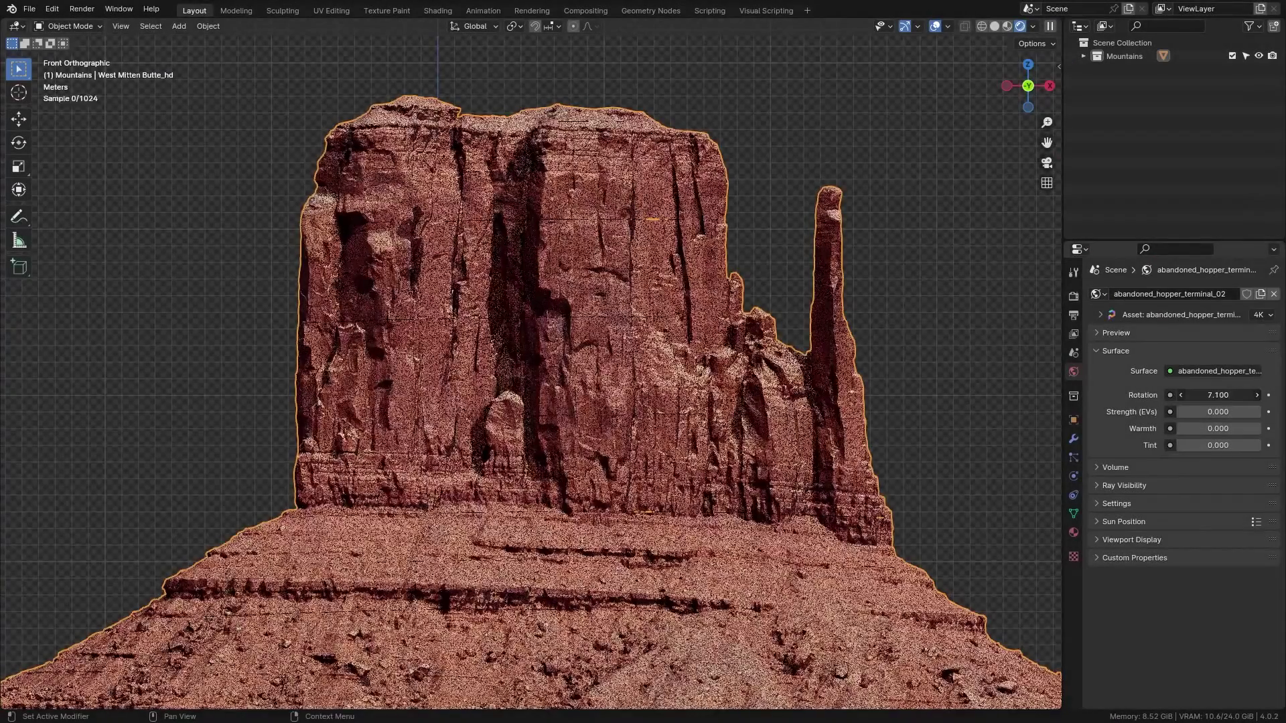
{"action": "mouse_move", "coordinate": [1206, 395]}
{"action": "left_mouse_down"}
{"action": "mouse_move", "coordinate": [1265, 395]}
{"action": "mouse_move", "coordinate": [1209, 395]}
{"action": "left_mouse_up"}
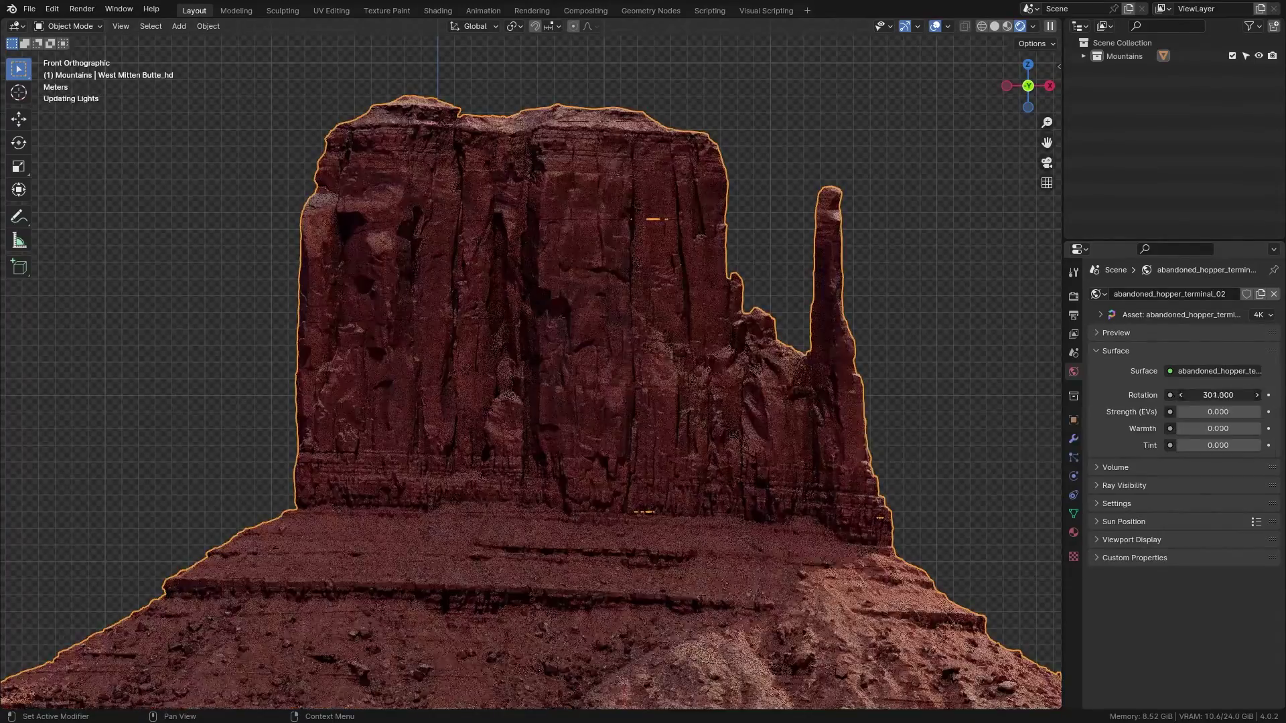
Rotate the World HDRI further, past 300 degrees, to relight the butte.
{"action": "left_click_drag", "start_coordinate": [1184, 395], "coordinate": [1239, 395]}
{"action": "scroll", "coordinate": [983, 344], "scroll_direction": "up", "scroll_amount": 3}
{"action": "scroll", "coordinate": [775, 351], "scroll_direction": "down", "scroll_amount": 3}
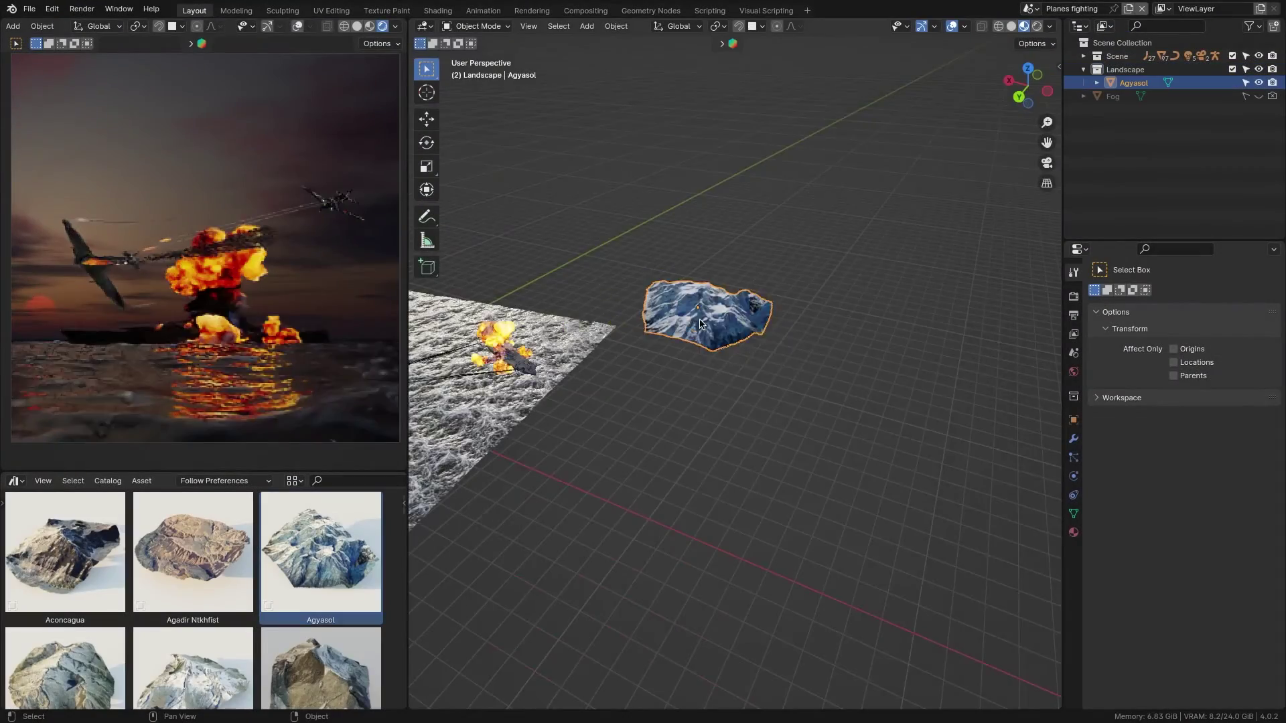
Rotate the Agyasol rock and scale it up beside the ocean scene.
{"action": "middle_click_drag", "start_coordinate": [645, 339], "coordinate": [737, 321]}
{"action": "key", "text": "r"}
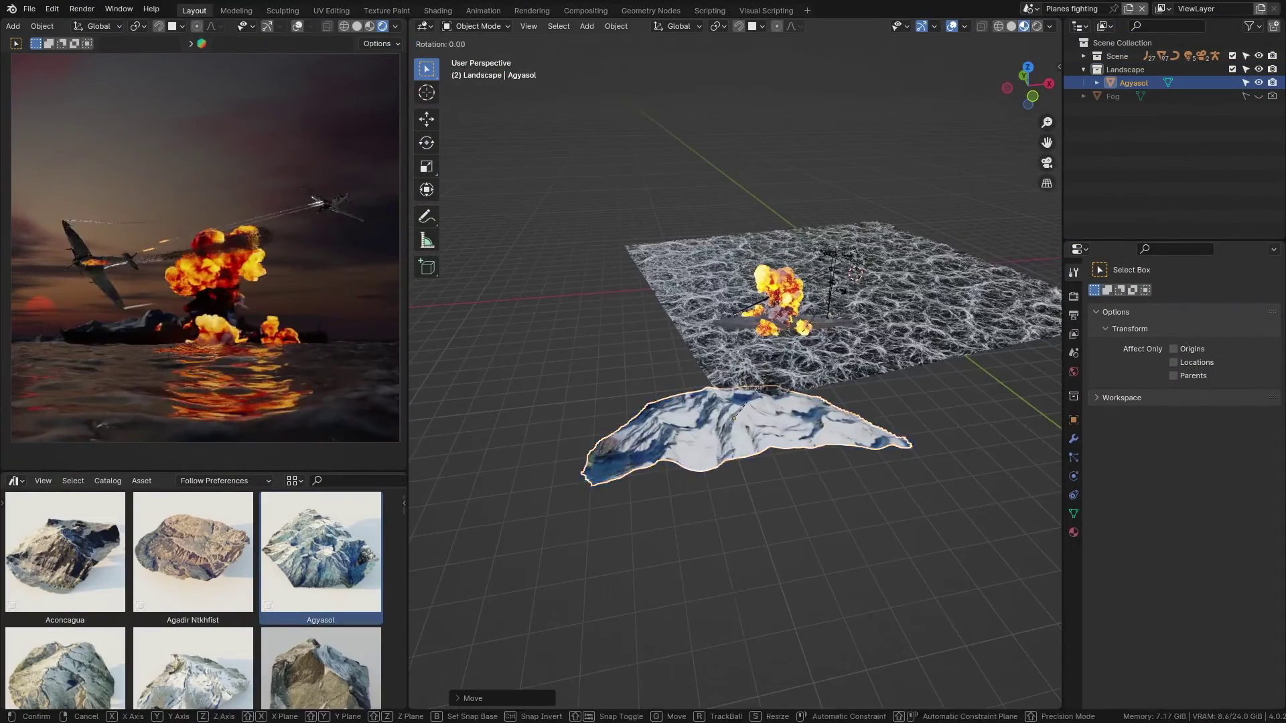
{"action": "left_click", "coordinate": [864, 346]}
{"action": "key", "text": "s"}
{"action": "left_click", "coordinate": [897, 399]}
{"action": "scroll", "coordinate": [322, 562], "scroll_direction": "down", "scroll_amount": 3}
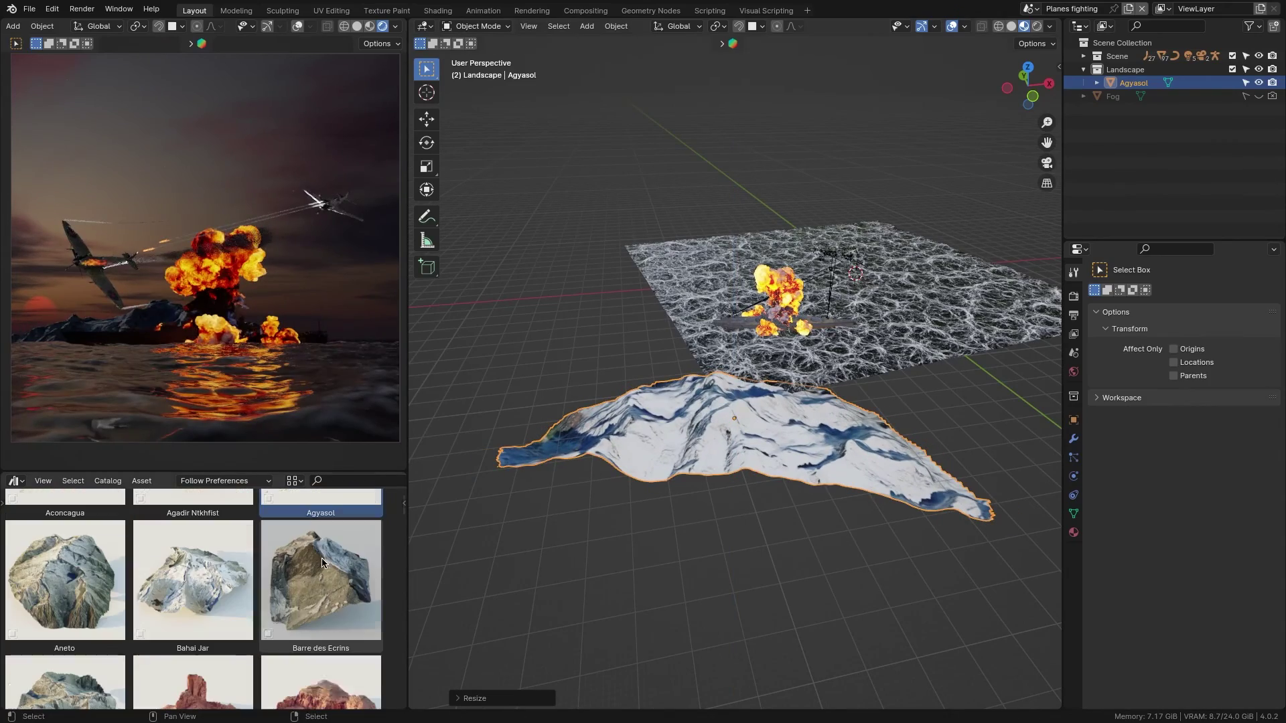
Place Bahai Jar, rotate it around Z and move it flat, then add santorin1.
{"action": "left_click_drag", "start_coordinate": [855, 442], "coordinate": [837, 456]}
{"action": "key", "text": "g"}
{"action": "key", "text": "z"}
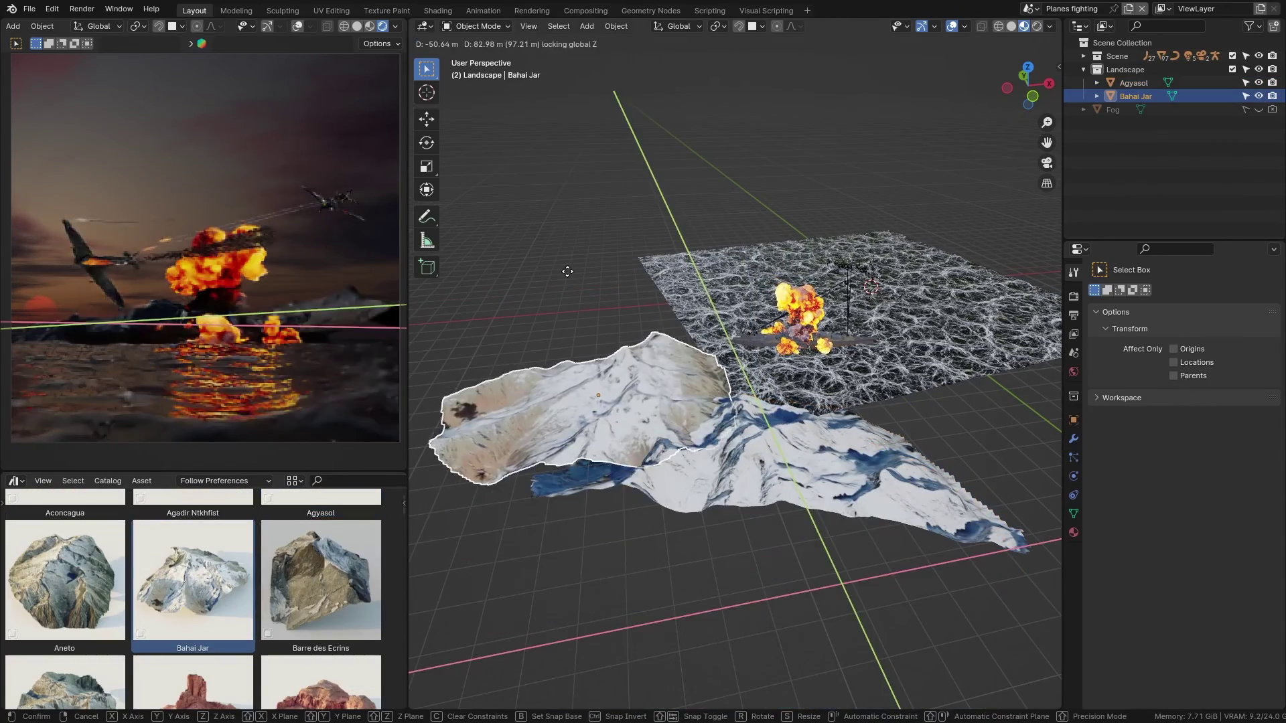
{"action": "left_click", "coordinate": [694, 304]}
{"action": "key", "text": "r"}
{"action": "key", "text": "z"}
{"action": "key", "text": "g"}
{"action": "key", "text": "shift+z"}
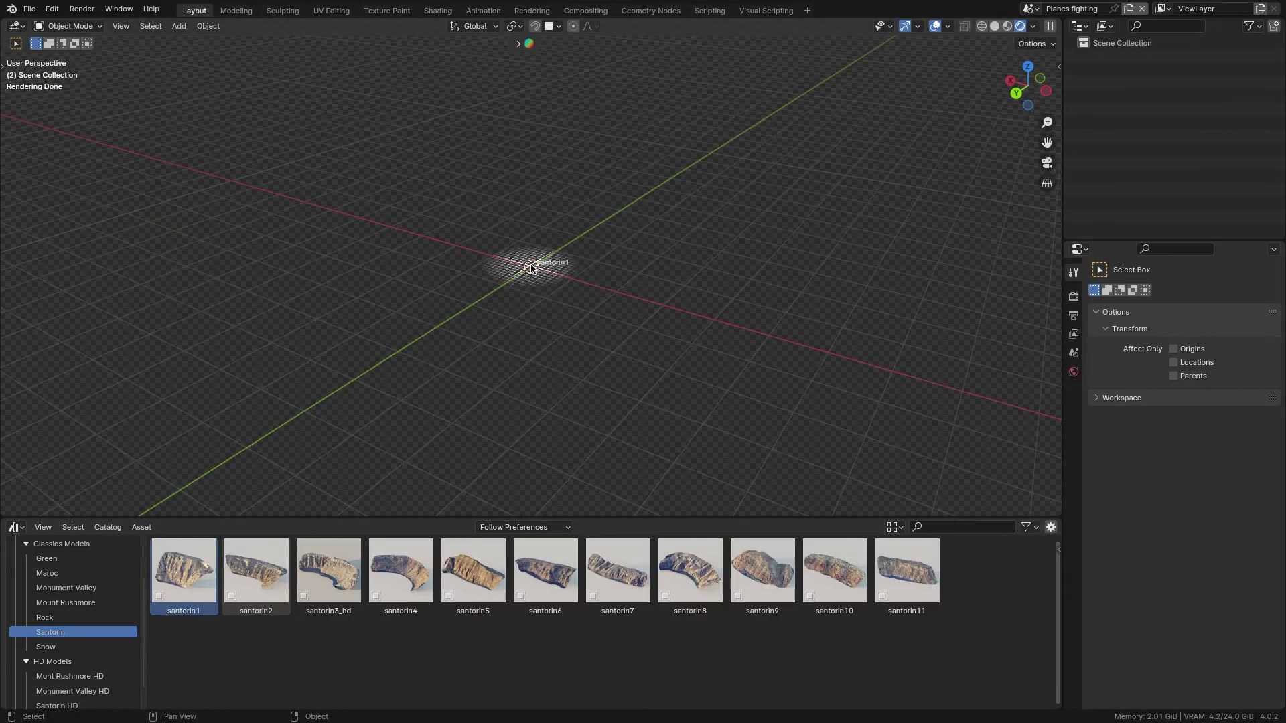
{"action": "left_click_drag", "start_coordinate": [531, 268], "coordinate": [588, 252]}
{"action": "middle_click_drag", "start_coordinate": [588, 253], "coordinate": [546, 197]}
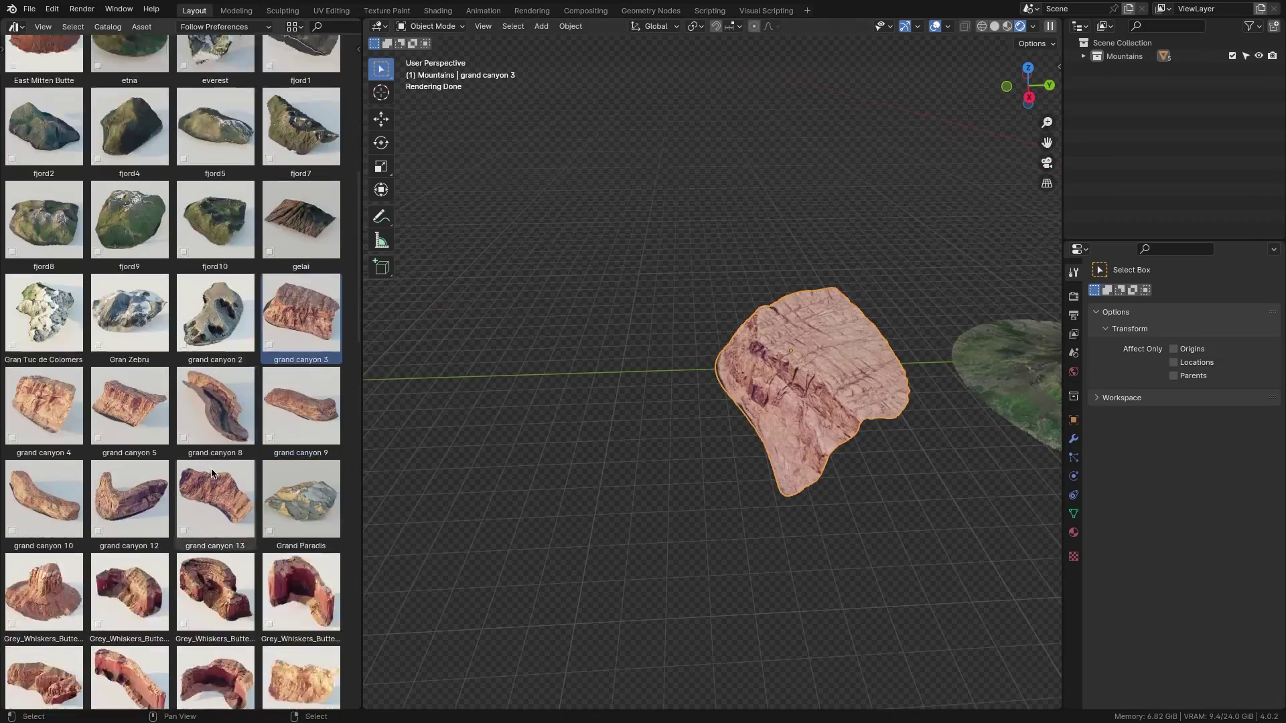
Drag Ilorienito from the Asset Browser into the Mountains scene.
{"action": "scroll", "coordinate": [212, 488], "scroll_direction": "down", "scroll_amount": 8}
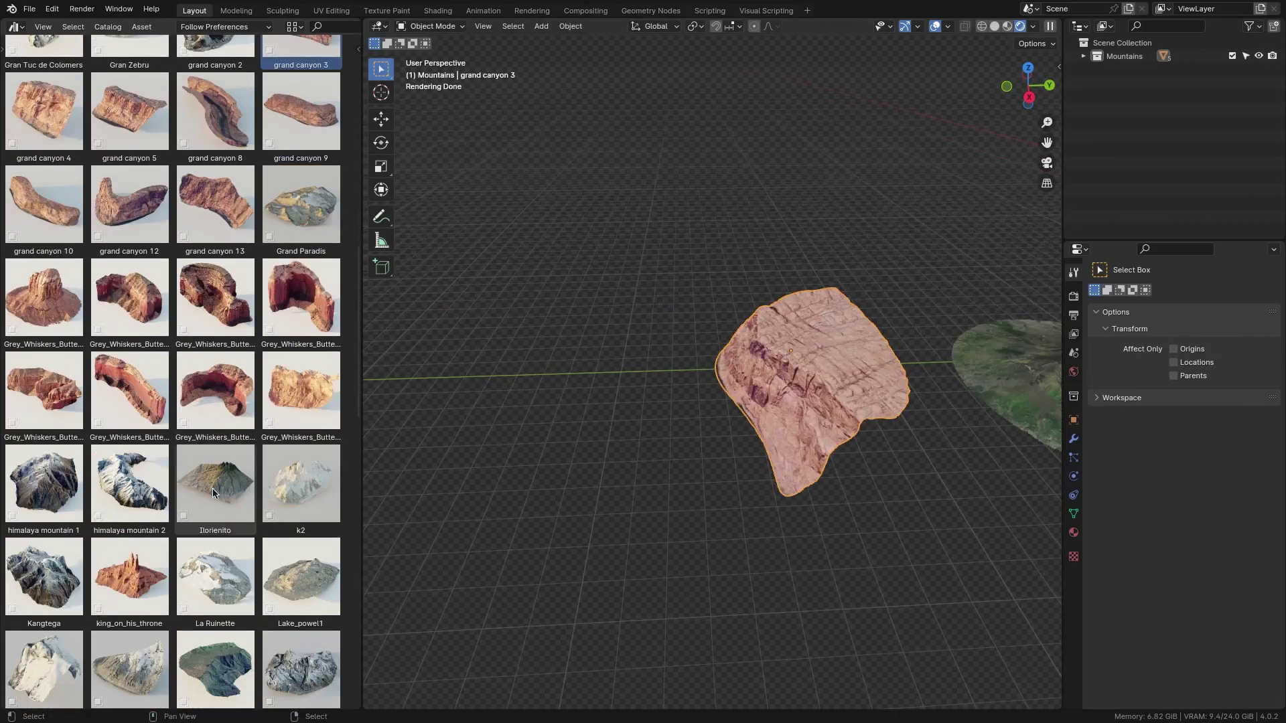
{"action": "left_click_drag", "start_coordinate": [539, 393], "coordinate": [540, 393]}
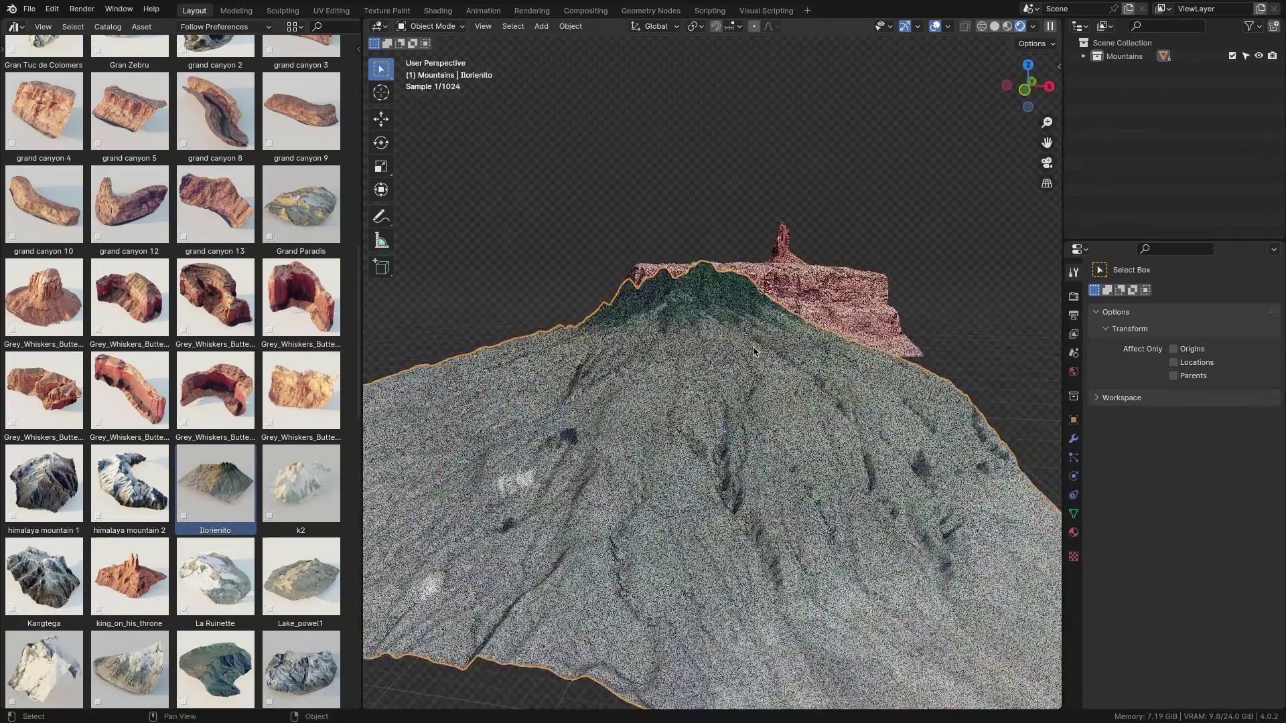
{"action": "scroll", "coordinate": [208, 461], "scroll_direction": "down", "scroll_amount": 8}
{"action": "scroll", "coordinate": [209, 461], "scroll_direction": "down", "scroll_amount": 3}
{"action": "left_click_drag", "start_coordinate": [213, 562], "coordinate": [382, 480]}
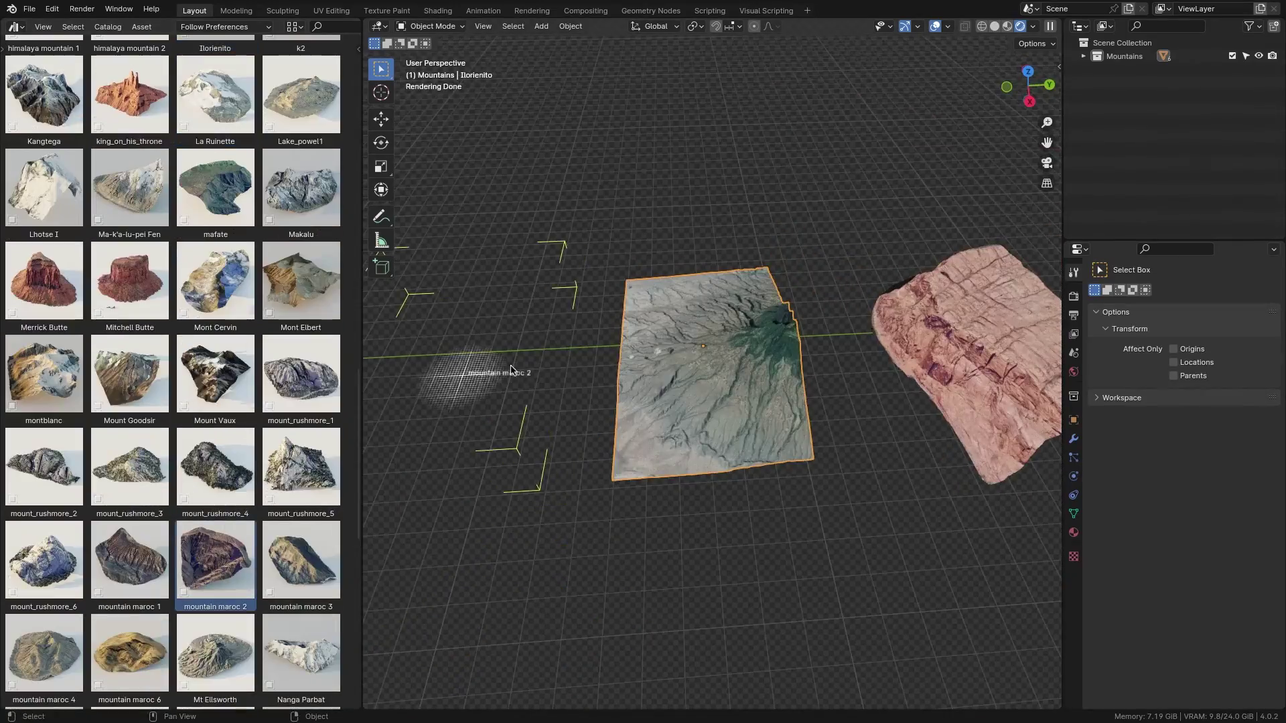
Add mountain maroc 2 and santorin3_hd, orbiting around the placed mountains.
{"action": "left_click_drag", "start_coordinate": [500, 370], "coordinate": [569, 359]}
{"action": "scroll", "coordinate": [570, 359], "scroll_direction": "up", "scroll_amount": 5}
{"action": "middle_click_drag", "start_coordinate": [569, 359], "coordinate": [770, 362]}
{"action": "scroll", "coordinate": [274, 449], "scroll_direction": "down", "scroll_amount": 10}
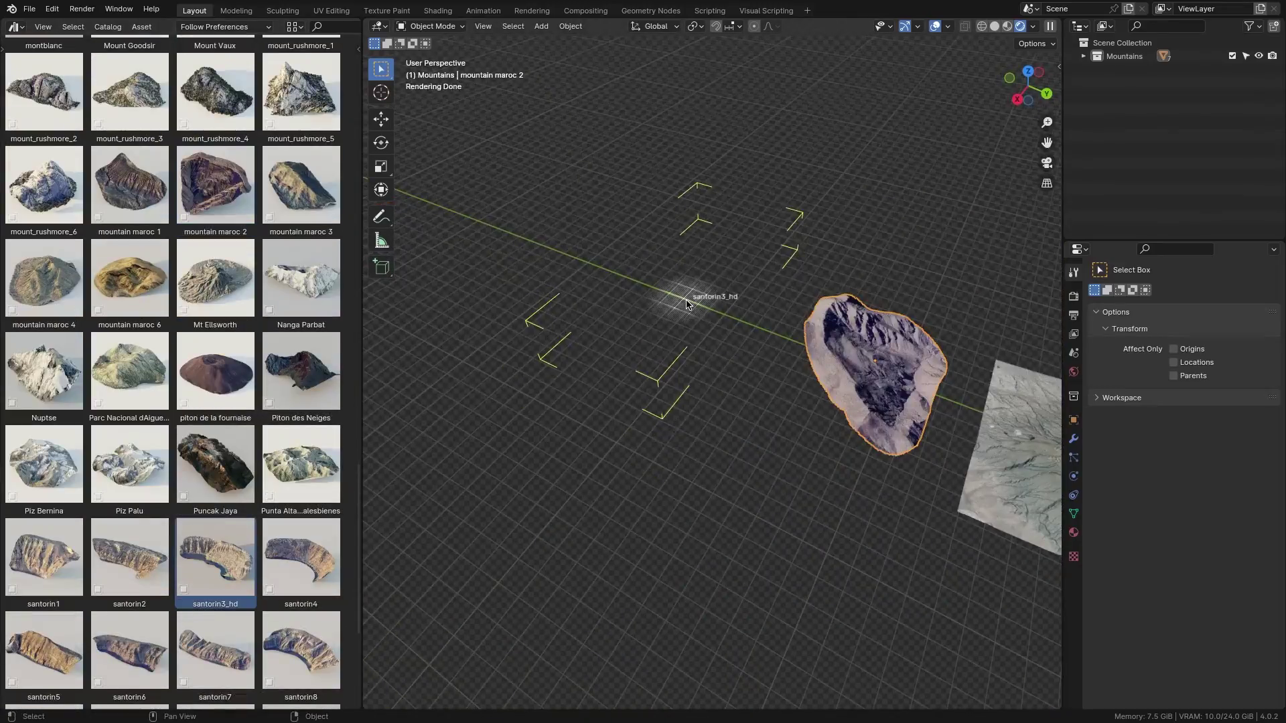
{"action": "scroll", "coordinate": [685, 300], "scroll_direction": "up", "scroll_amount": 8}
{"action": "middle_click_drag", "start_coordinate": [685, 299], "coordinate": [724, 252]}
{"action": "scroll", "coordinate": [673, 328], "scroll_direction": "down", "scroll_amount": 10}
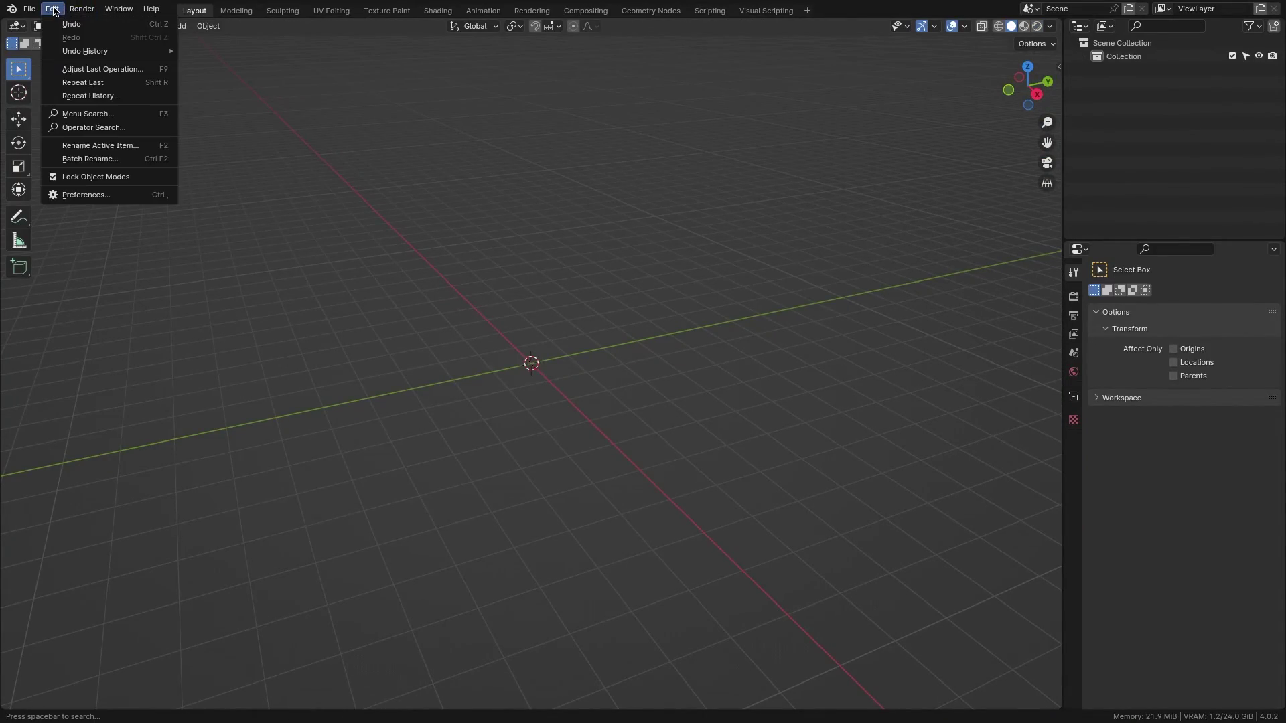
Register D:\Mountain_Scapes as the Mountain_Scapes asset library, then minimize Preferences.
{"action": "left_click", "coordinate": [90, 195]}
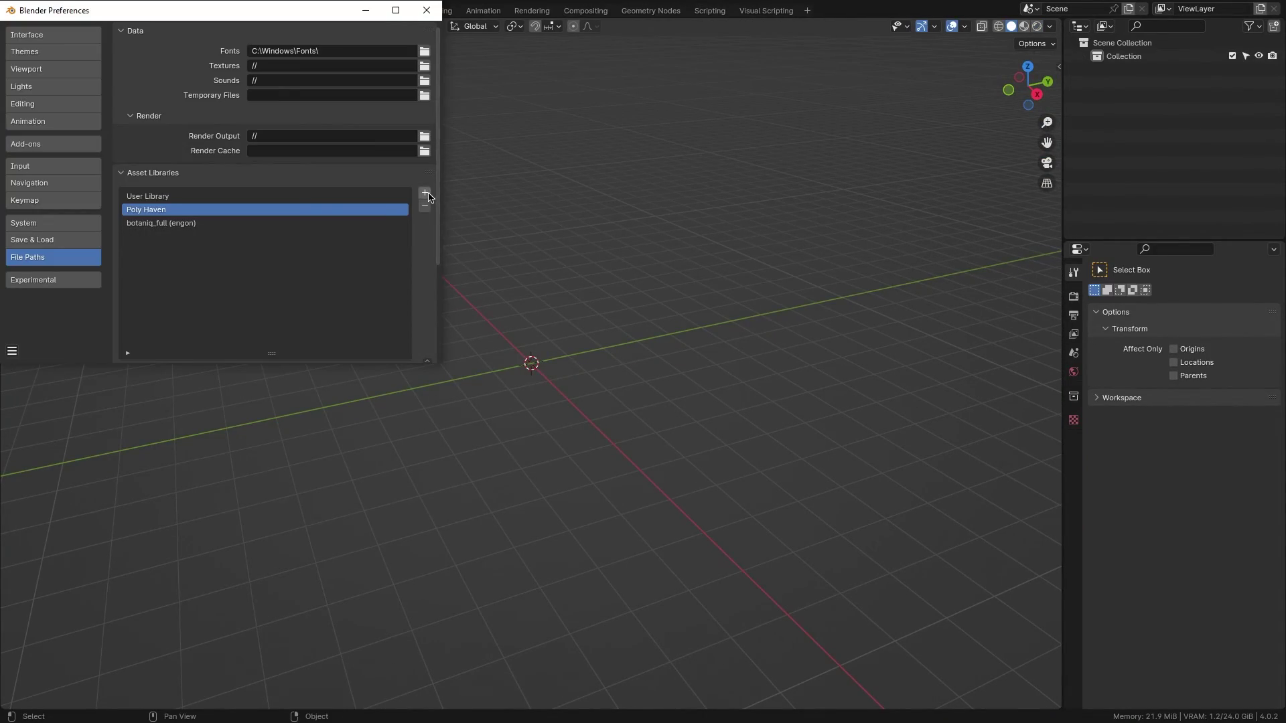
{"action": "left_click", "coordinate": [425, 194]}
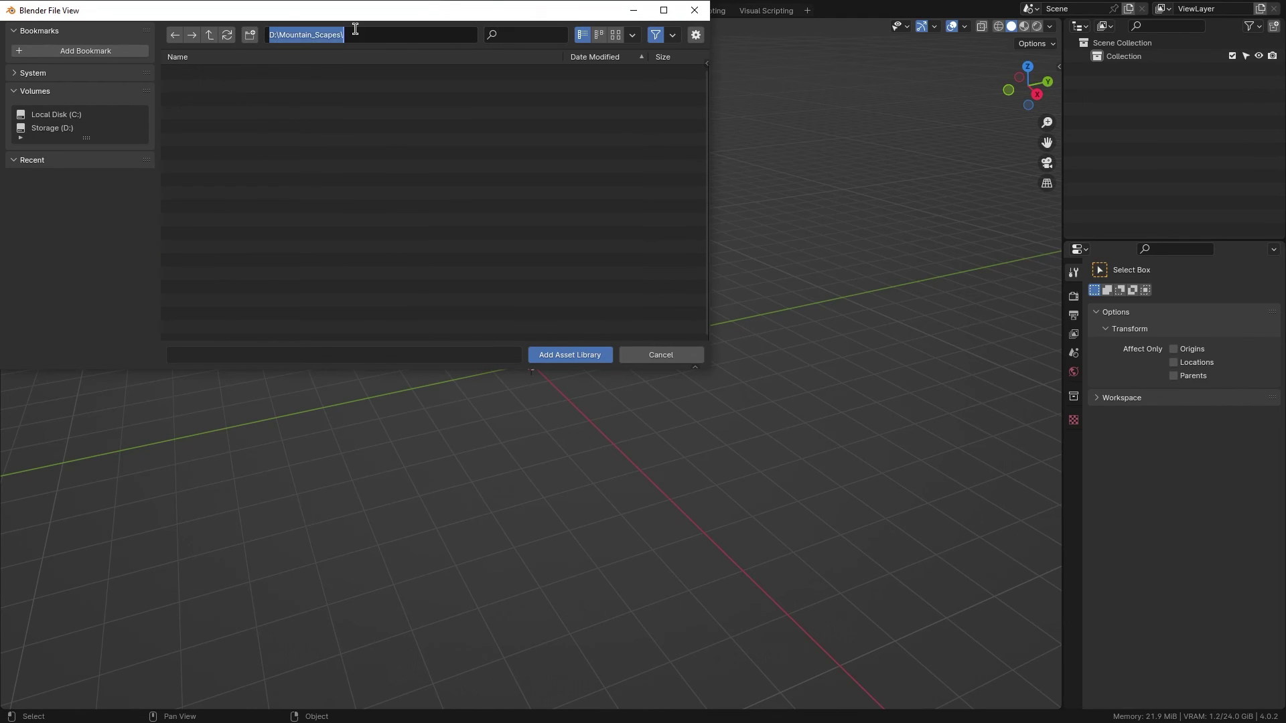
{"action": "left_click", "coordinate": [563, 355]}
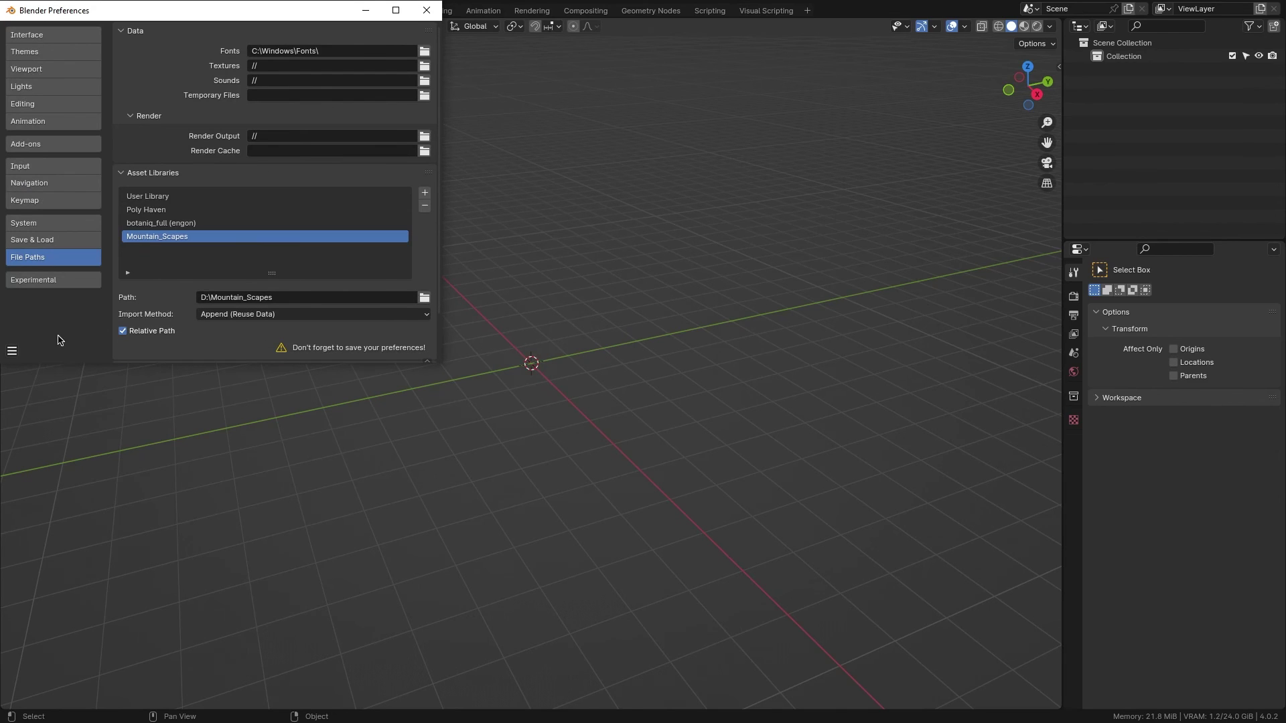
{"action": "left_click", "coordinate": [360, 12]}
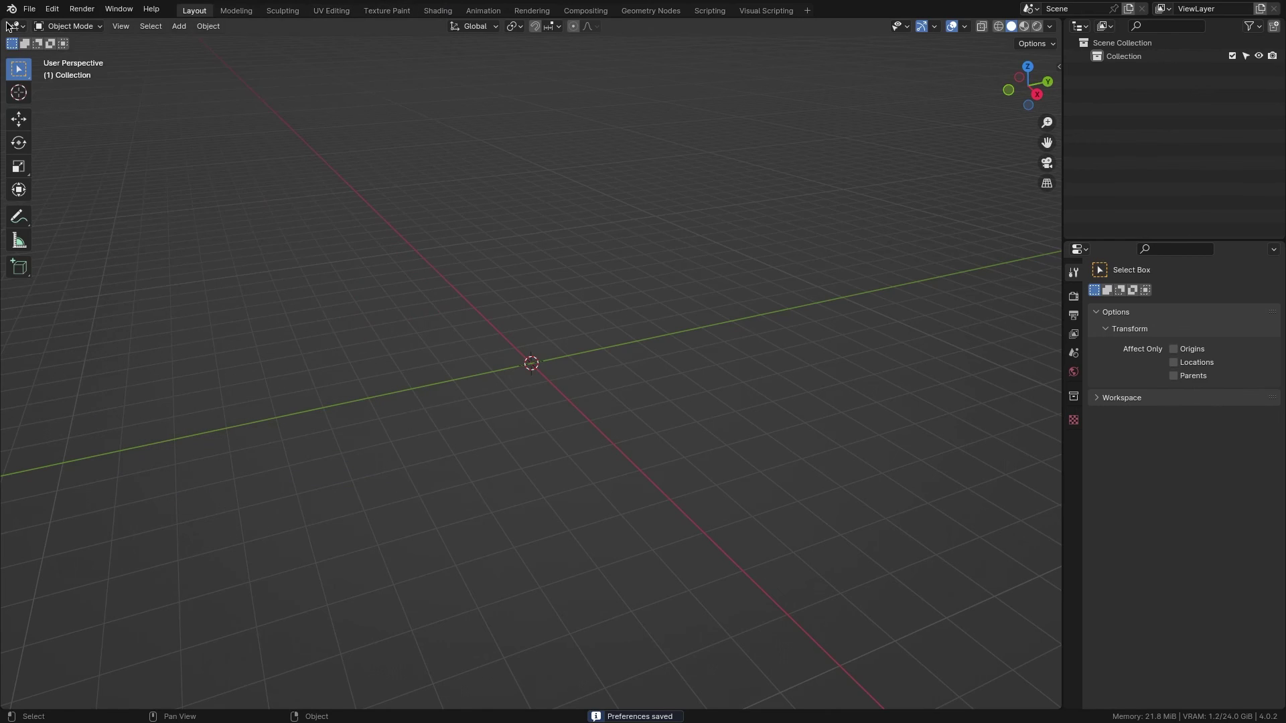
Split the viewport and turn the left area into a widened Asset Browser.
{"action": "left_click_drag", "start_coordinate": [27, 20], "coordinate": [295, 134]}
{"action": "left_click", "coordinate": [15, 26]}
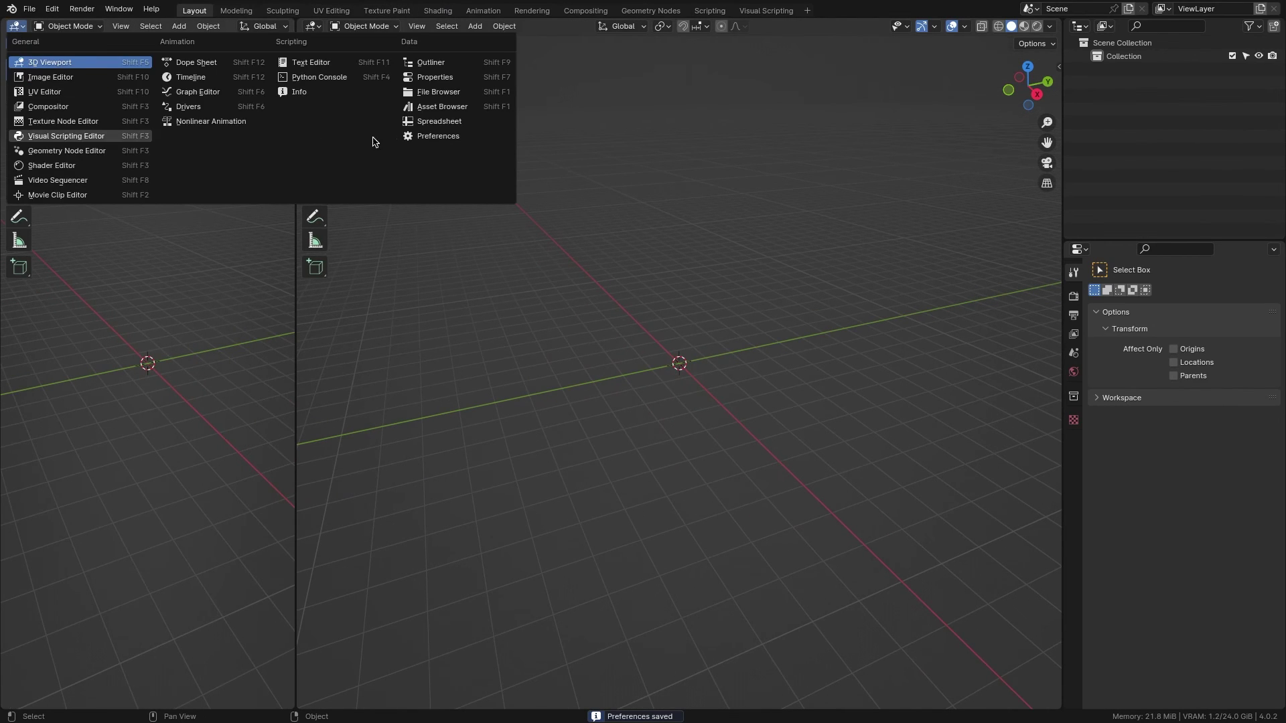
{"action": "left_click", "coordinate": [440, 107]}
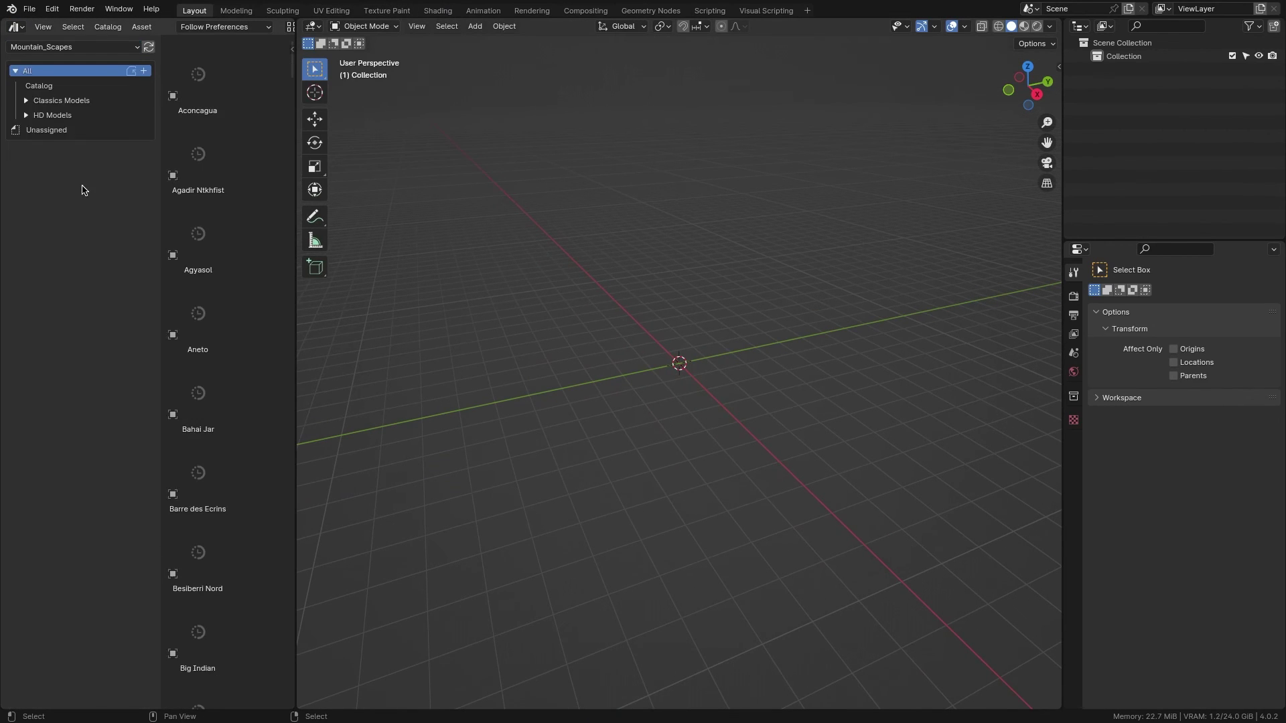
{"action": "left_click_drag", "start_coordinate": [293, 107], "coordinate": [424, 94]}
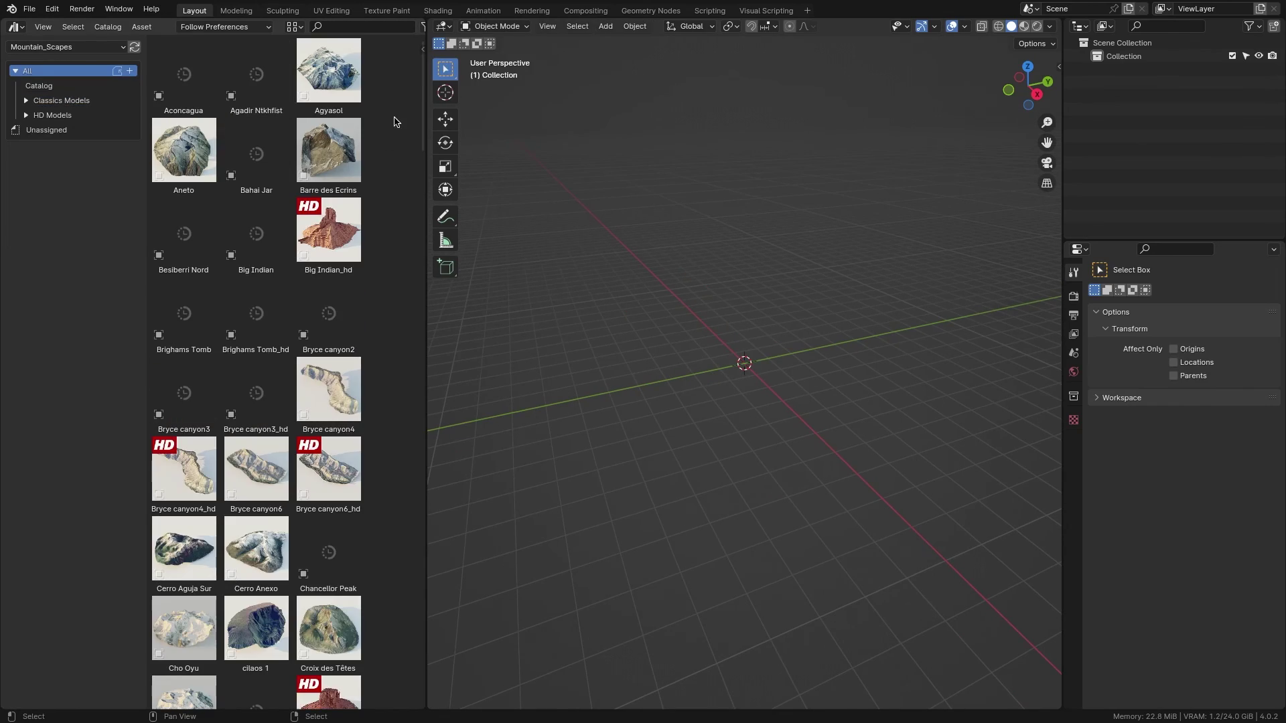
{"action": "scroll", "coordinate": [422, 94], "scroll_direction": "down", "scroll_amount": 10}
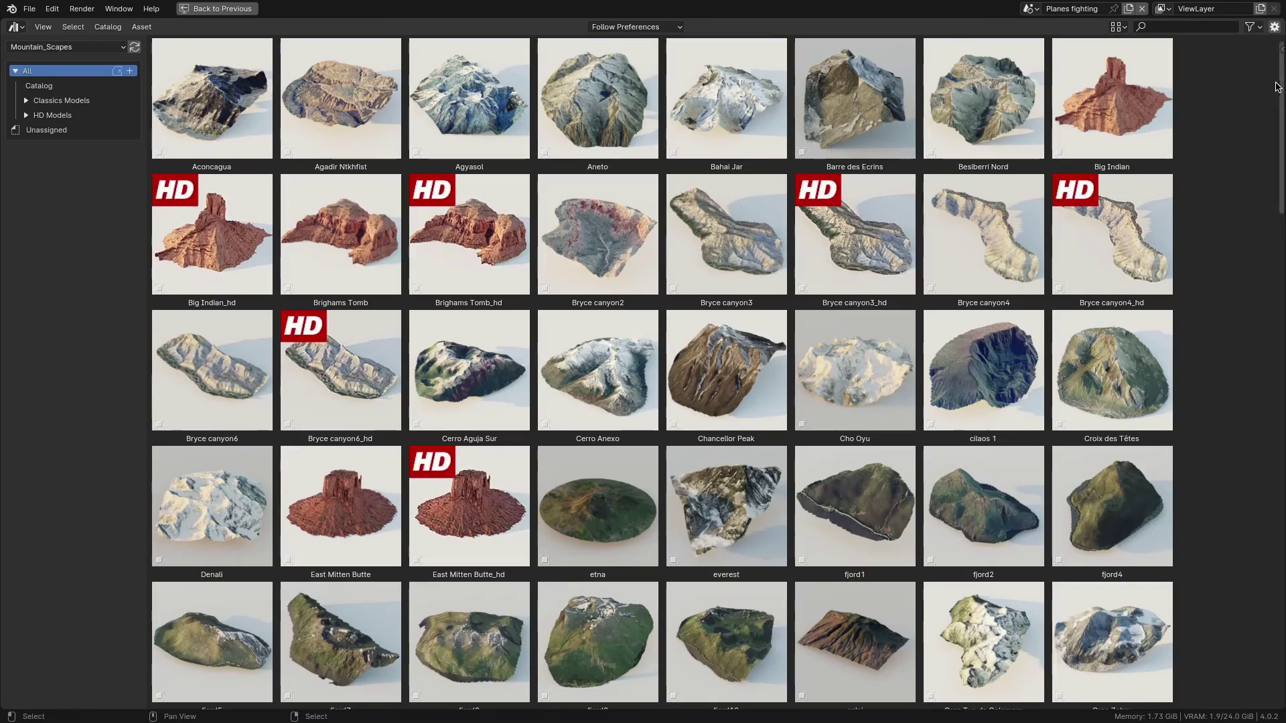
{"action": "scroll", "coordinate": [1277, 87], "scroll_direction": "down", "scroll_amount": 20}
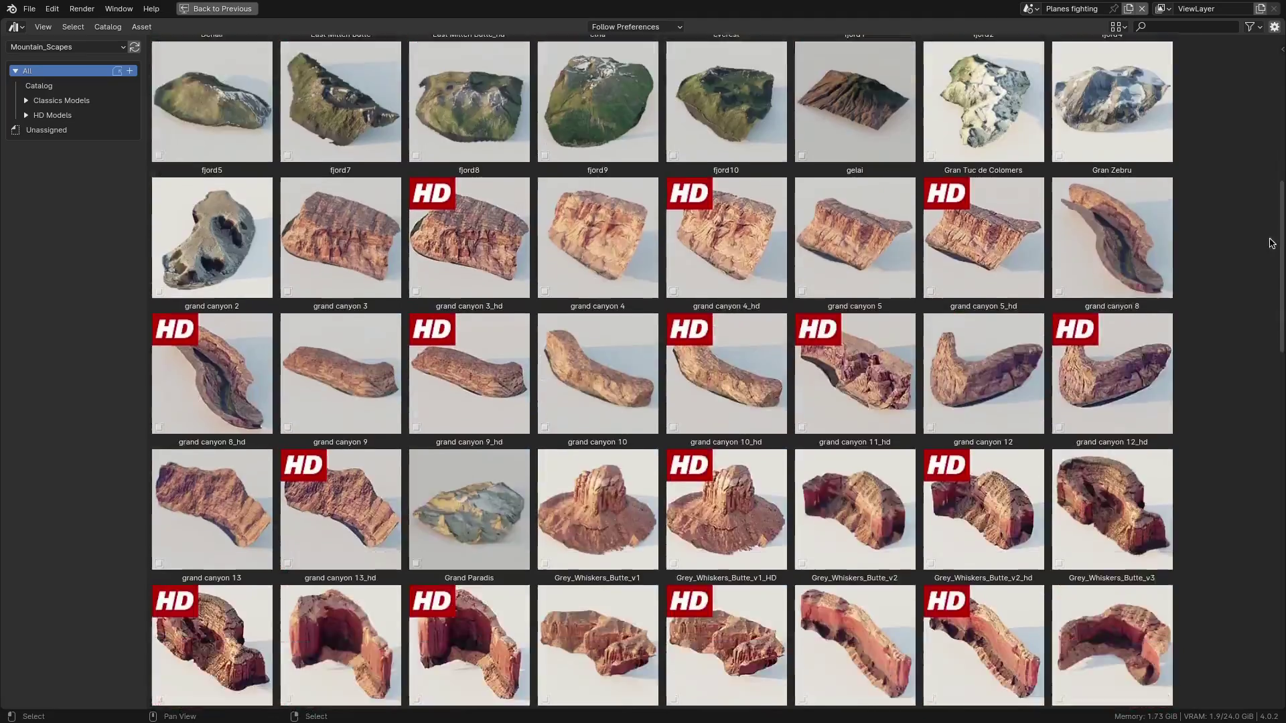
{"action": "scroll", "coordinate": [1264, 76], "scroll_direction": "up", "scroll_amount": 20}
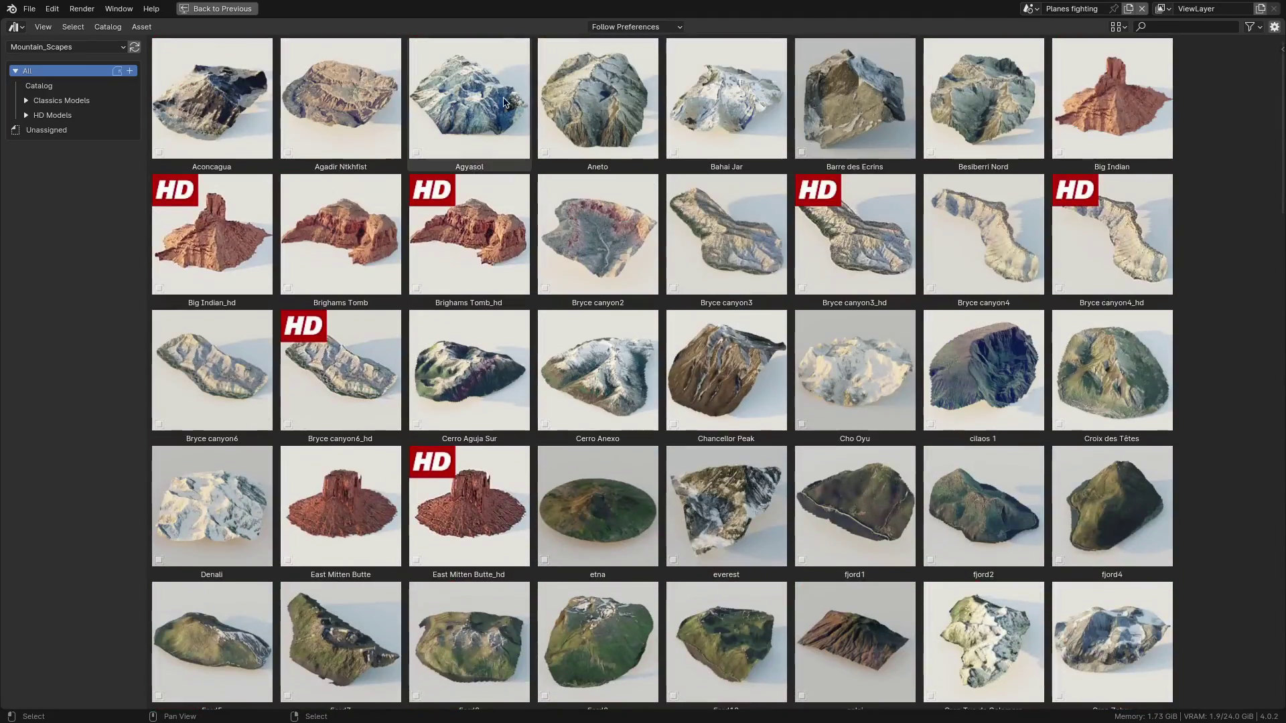
Toggle between the Classics Models and HD Models catalogs.
{"action": "left_click", "coordinate": [56, 104]}
{"action": "left_click", "coordinate": [66, 218]}
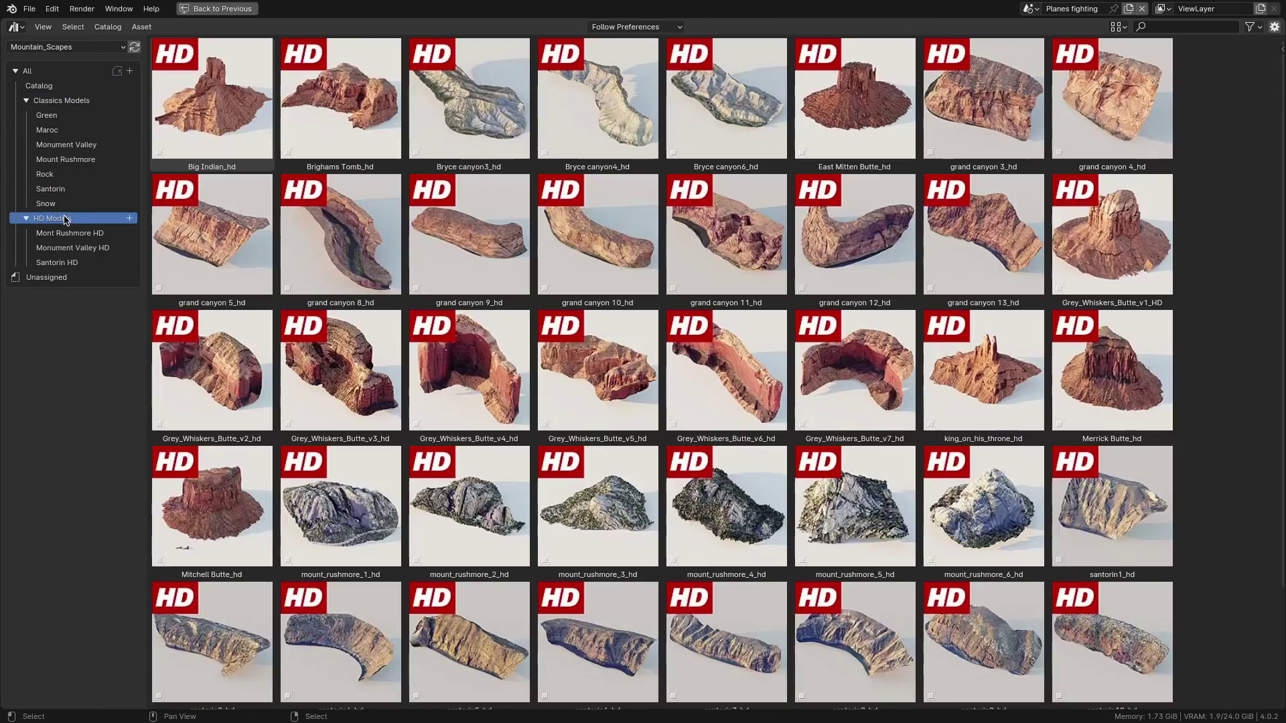
{"action": "left_click", "coordinate": [66, 101]}
{"action": "left_click", "coordinate": [75, 218]}
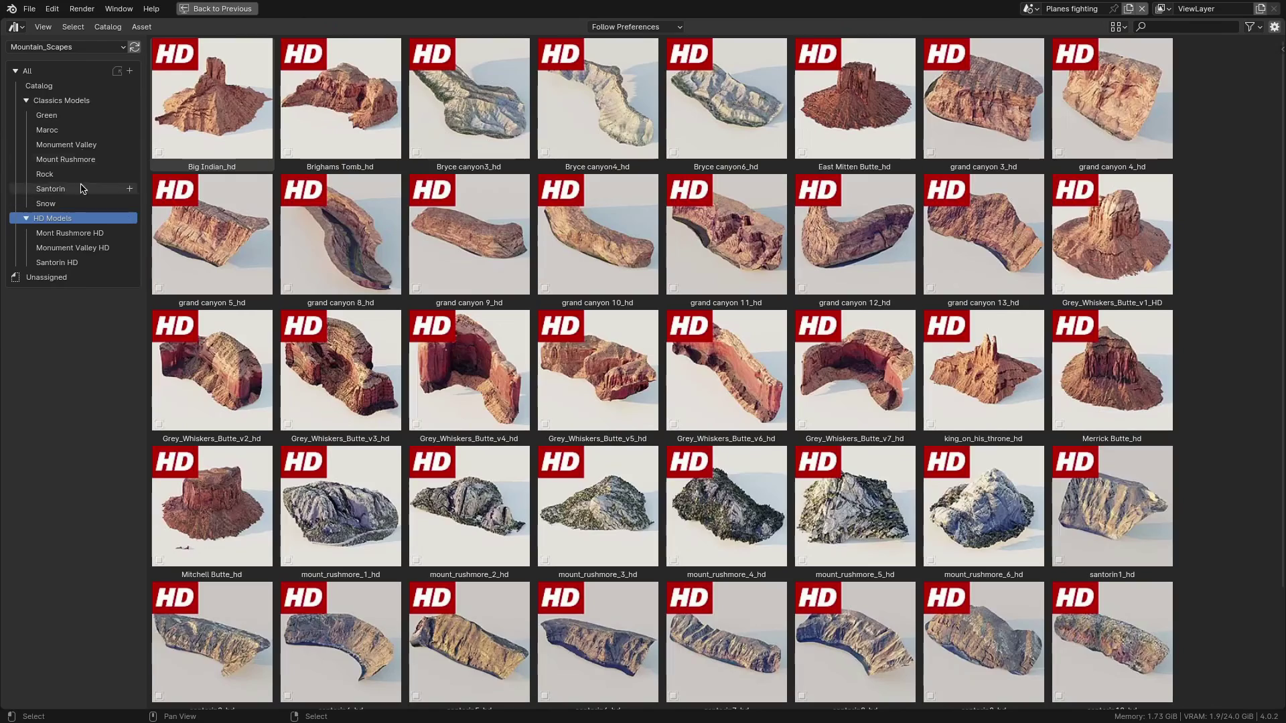
{"action": "left_click", "coordinate": [78, 105]}
{"action": "left_click", "coordinate": [73, 219]}
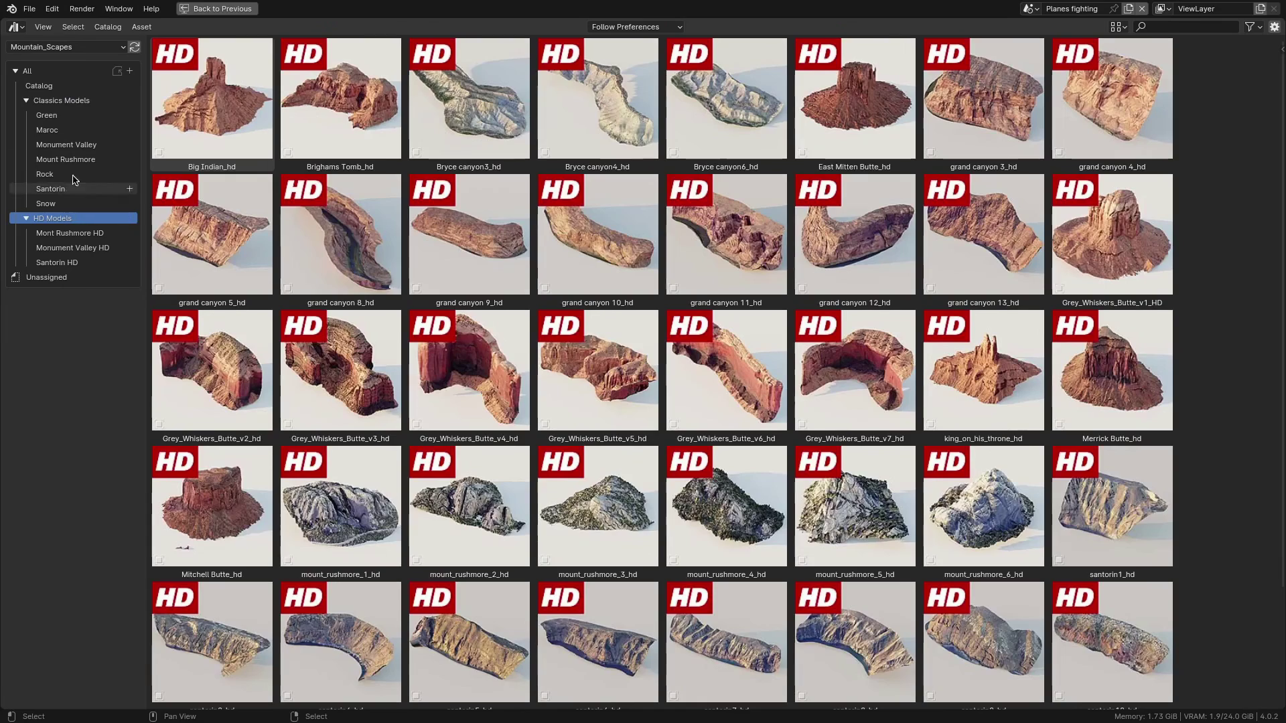
{"action": "left_click", "coordinate": [68, 101]}
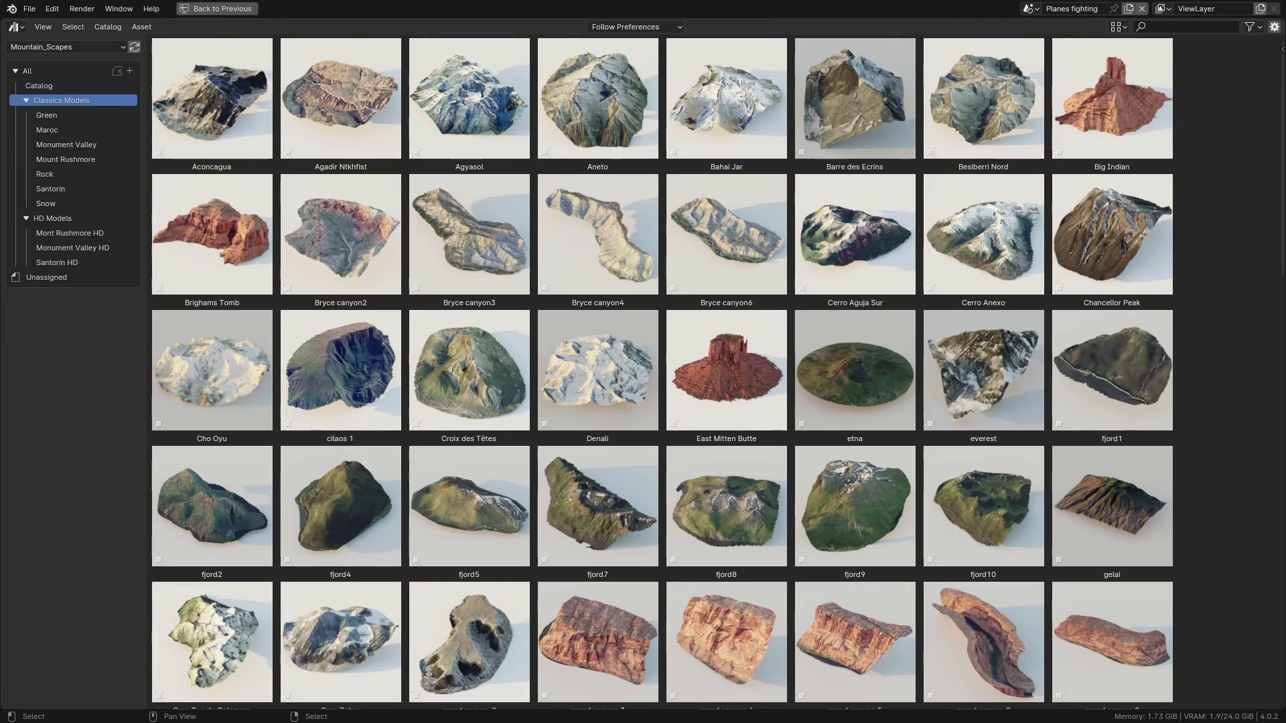
{"action": "left_click_drag", "start_coordinate": [1281, 85], "coordinate": [1274, 518]}
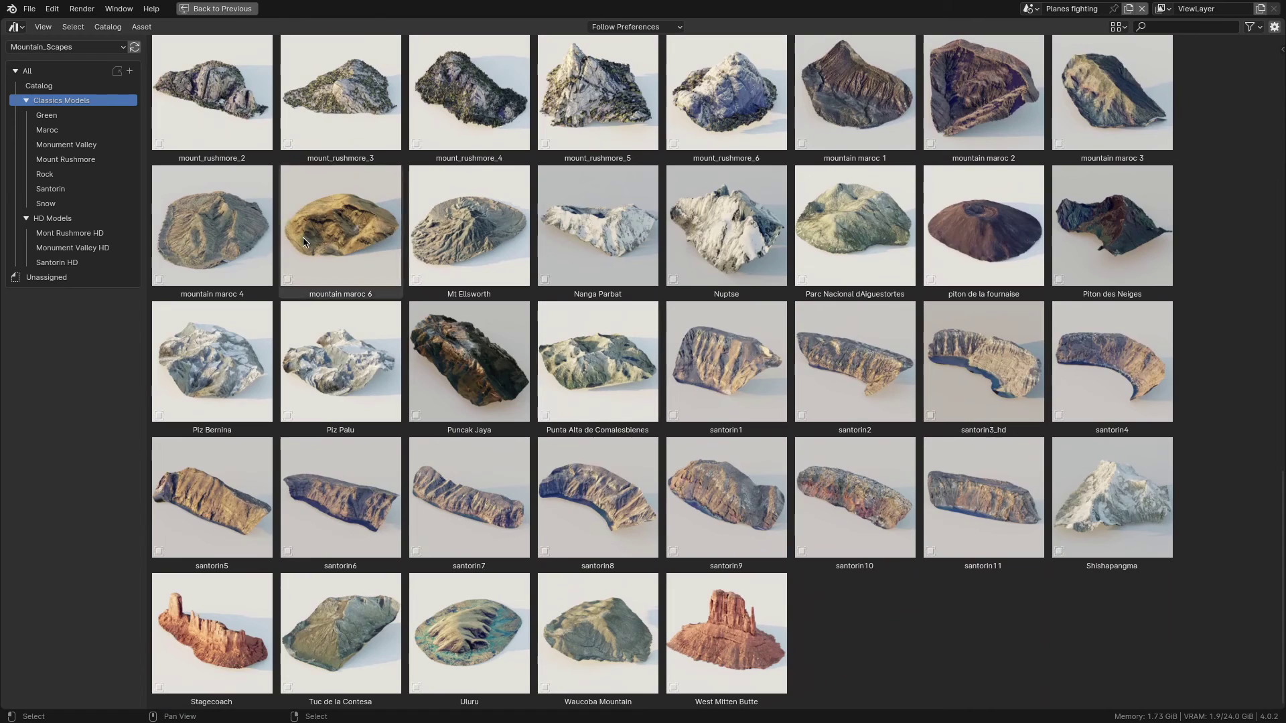
Browse the Green, Maroc, Monument Valley, Mount Rushmore, Rock, Santorin and Snow catalogs.
{"action": "left_click", "coordinate": [52, 118]}
{"action": "left_click", "coordinate": [62, 134]}
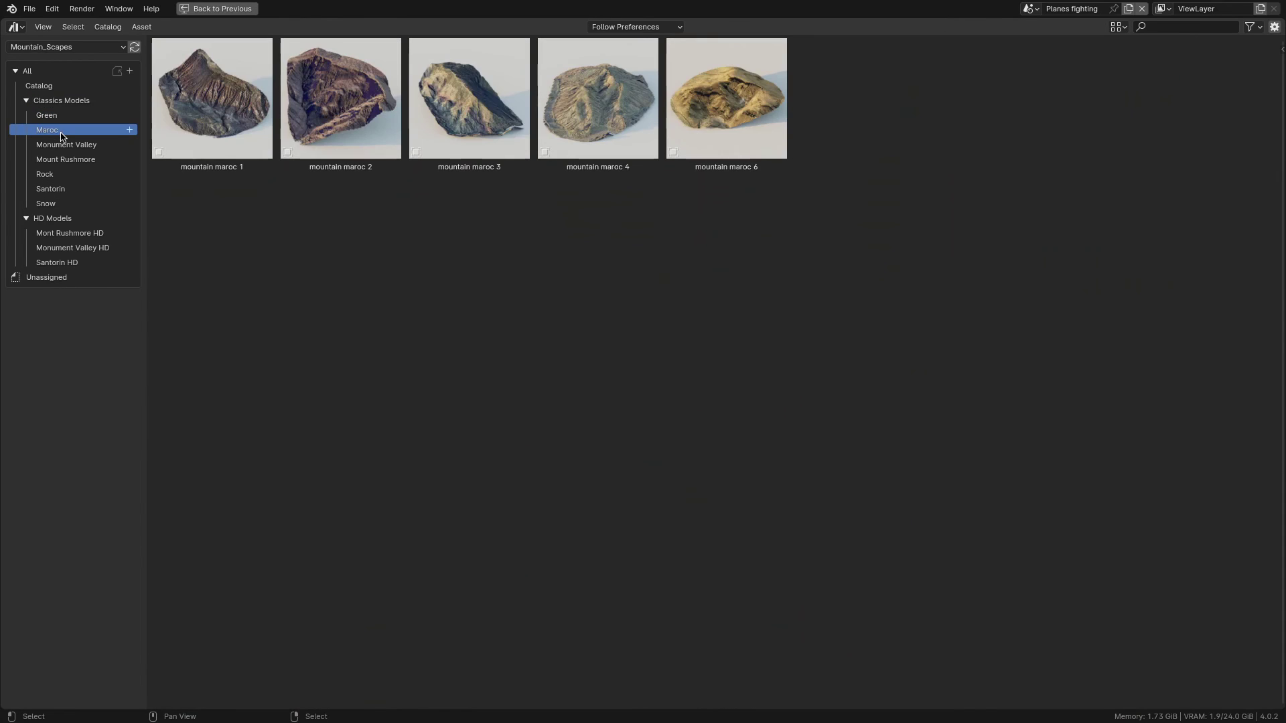
{"action": "left_click", "coordinate": [61, 146]}
{"action": "left_click", "coordinate": [62, 161]}
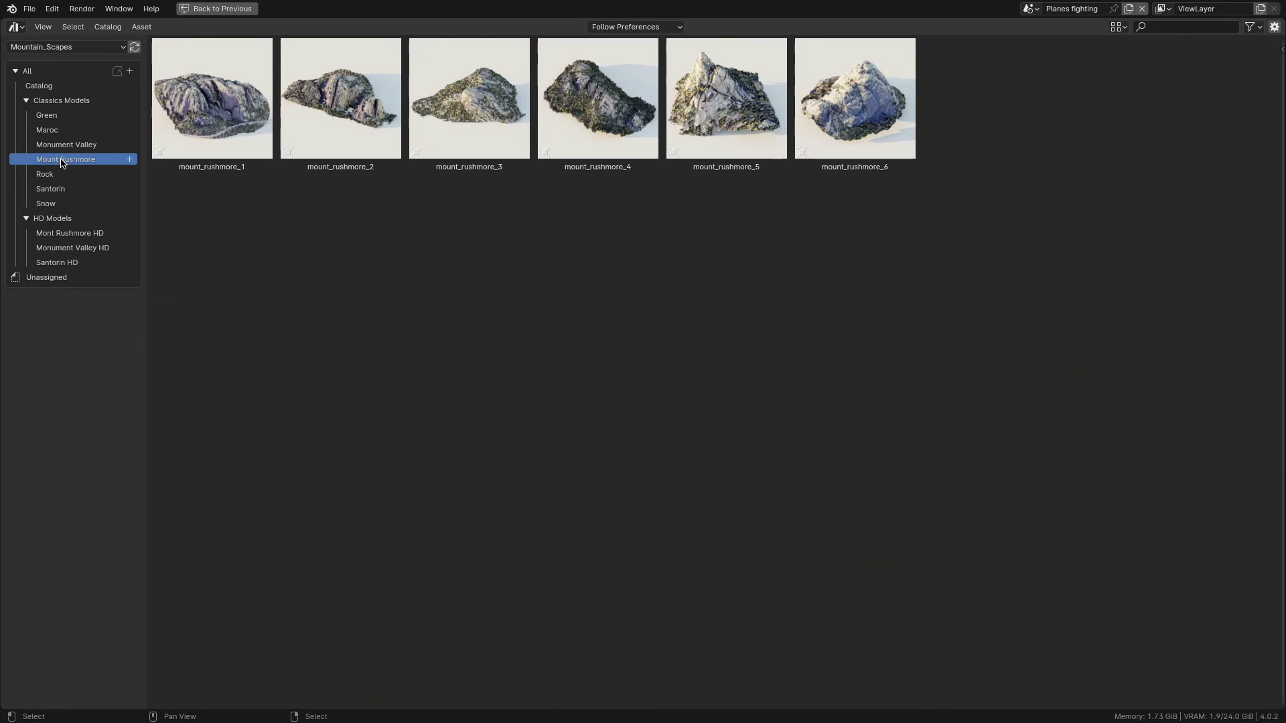
{"action": "left_click", "coordinate": [61, 176]}
{"action": "left_click", "coordinate": [60, 192]}
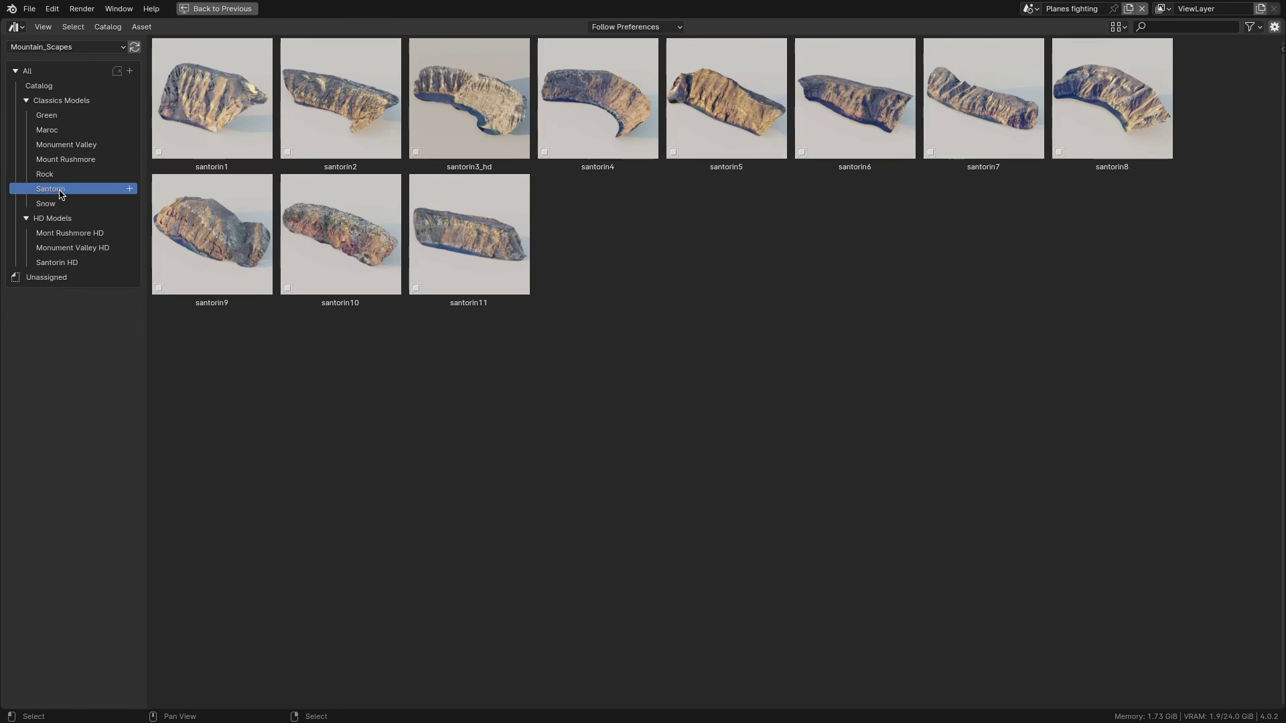
{"action": "left_click", "coordinate": [60, 206]}
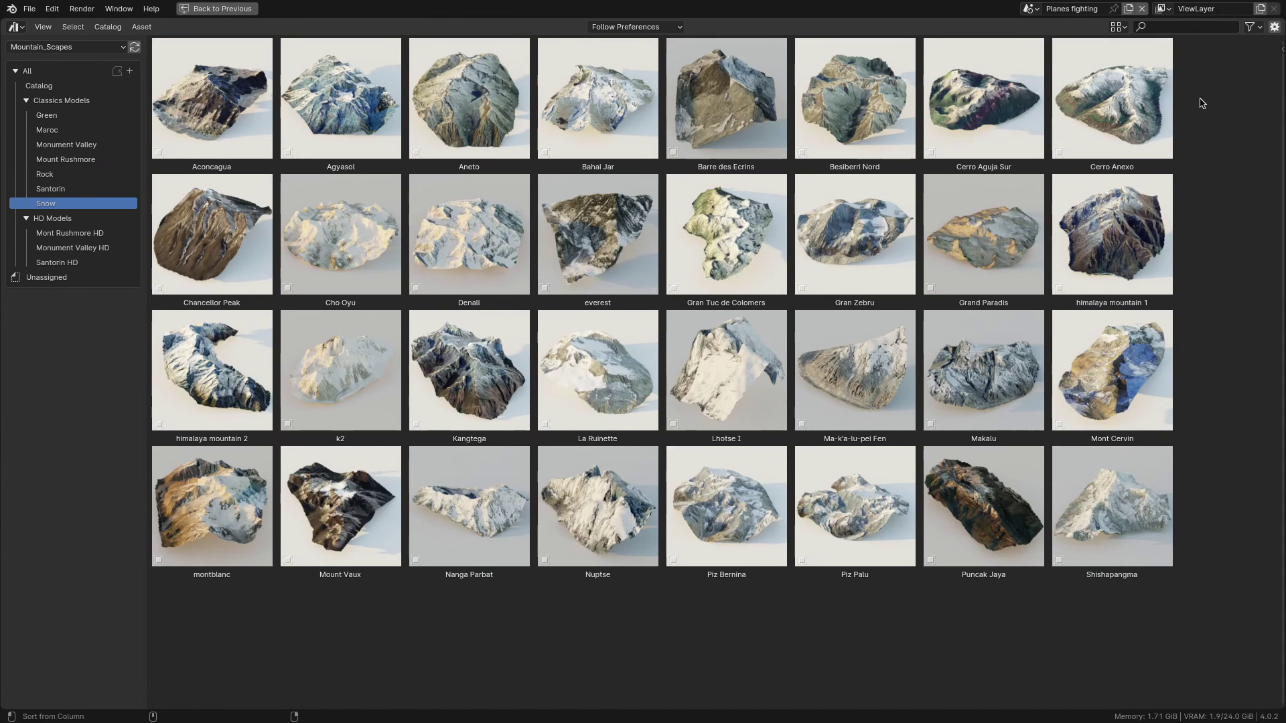
{"action": "key", "text": "ctrl+space"}
Split off a new 3D Viewport area and open the Monument Valley catalog.
{"action": "left_click_drag", "start_coordinate": [1060, 19], "coordinate": [479, 101]}
{"action": "left_click", "coordinate": [496, 26]}
{"action": "left_click", "coordinate": [522, 42]}
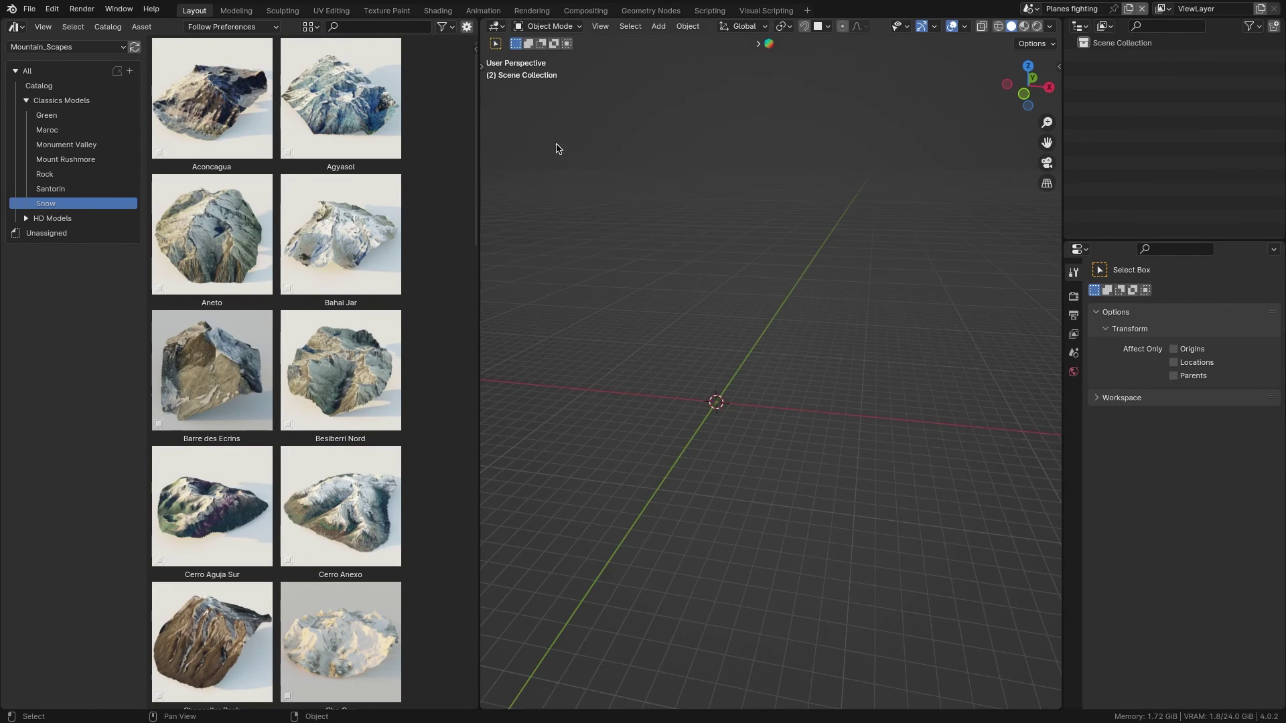
{"action": "left_click", "coordinate": [63, 117]}
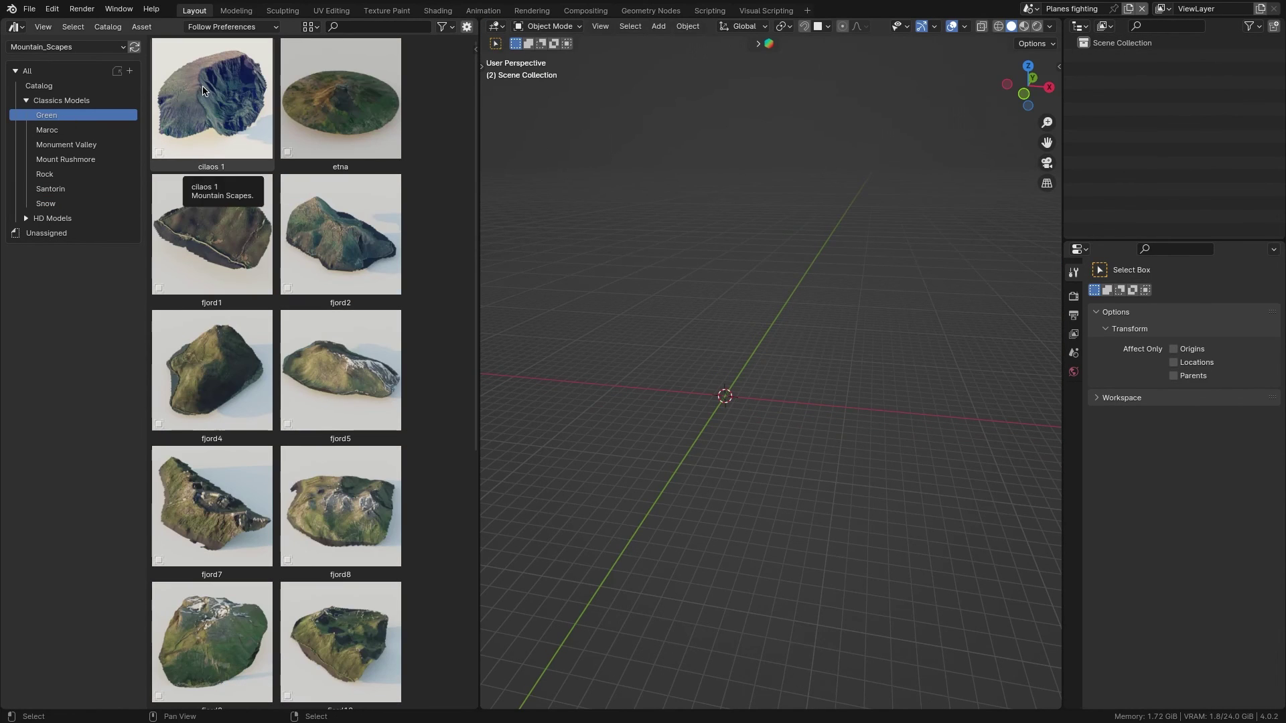
{"action": "left_click", "coordinate": [71, 145]}
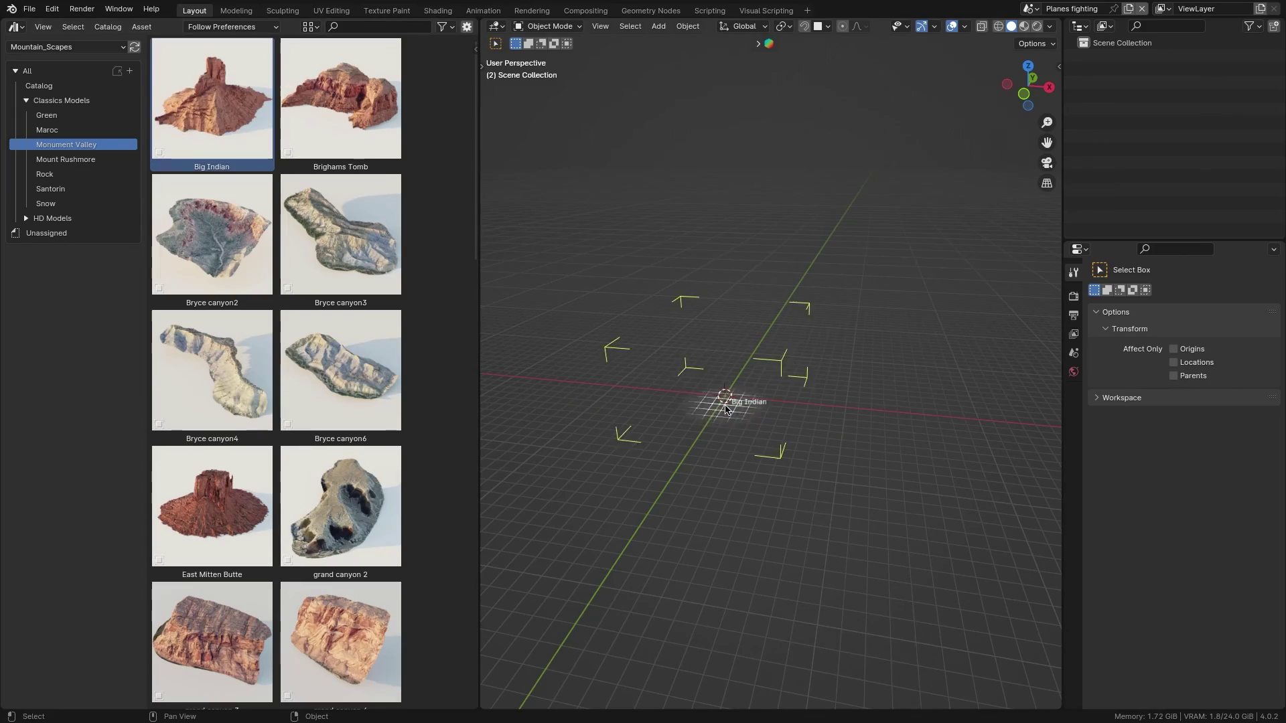
Drag Big Indian into the viewport and view it up close in Rendered shading.
{"action": "left_click_drag", "start_coordinate": [726, 410], "coordinate": [726, 400]}
{"action": "left_click", "coordinate": [1038, 26]}
{"action": "middle_click_drag", "start_coordinate": [770, 429], "coordinate": [817, 454]}
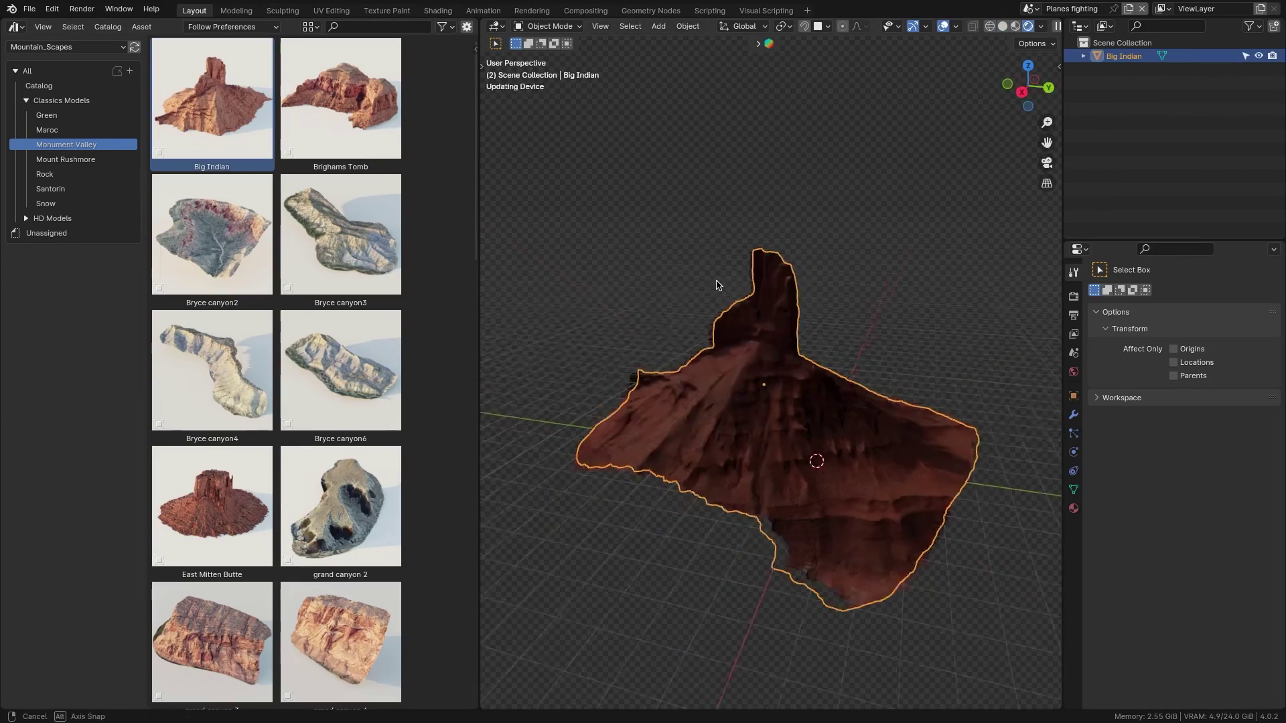
{"action": "scroll", "coordinate": [804, 359], "scroll_direction": "up", "scroll_amount": 5}
{"action": "middle_click_drag", "start_coordinate": [826, 365], "coordinate": [827, 322]}
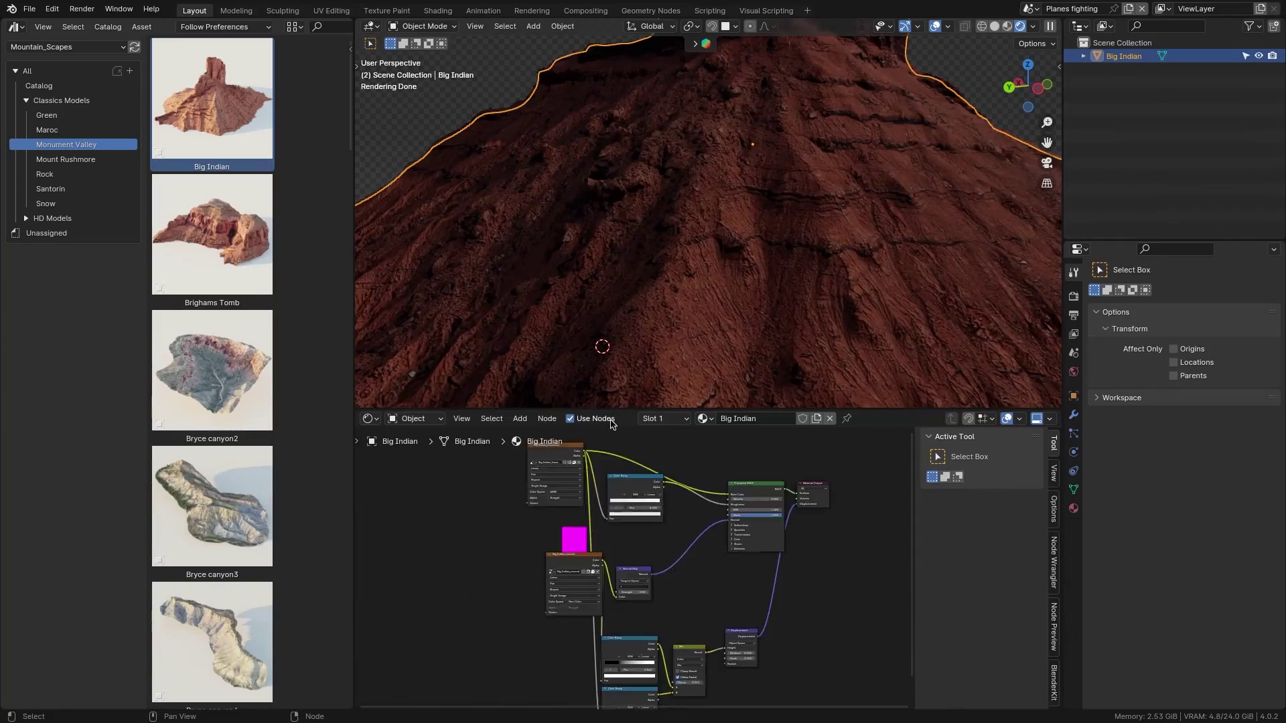
{"action": "left_click_drag", "start_coordinate": [610, 410], "coordinate": [602, 263]}
Select the Displacement node and set the Cycles Feature Set to Experimental.
{"action": "scroll", "coordinate": [591, 506], "scroll_direction": "up", "scroll_amount": 3}
{"action": "left_click_drag", "start_coordinate": [496, 536], "coordinate": [465, 591]}
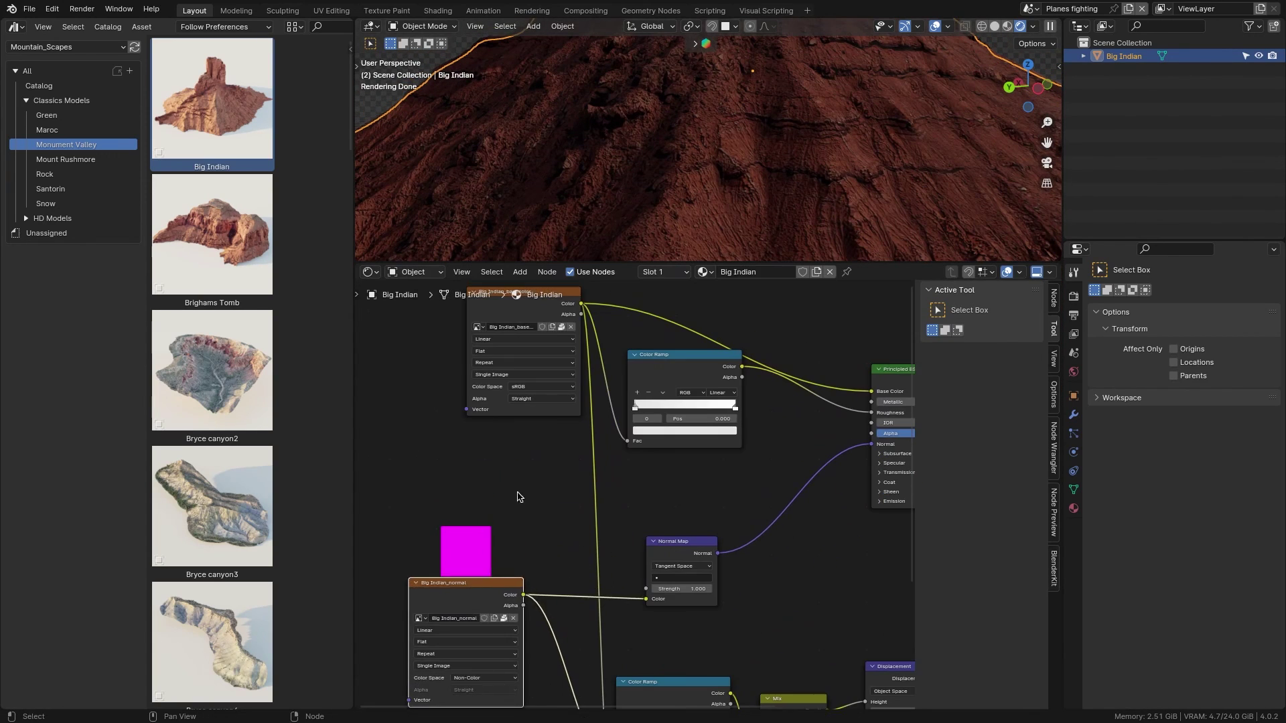
{"action": "scroll", "coordinate": [466, 590], "scroll_direction": "down", "scroll_amount": 2}
{"action": "middle_click_drag", "start_coordinate": [606, 696], "coordinate": [578, 415]}
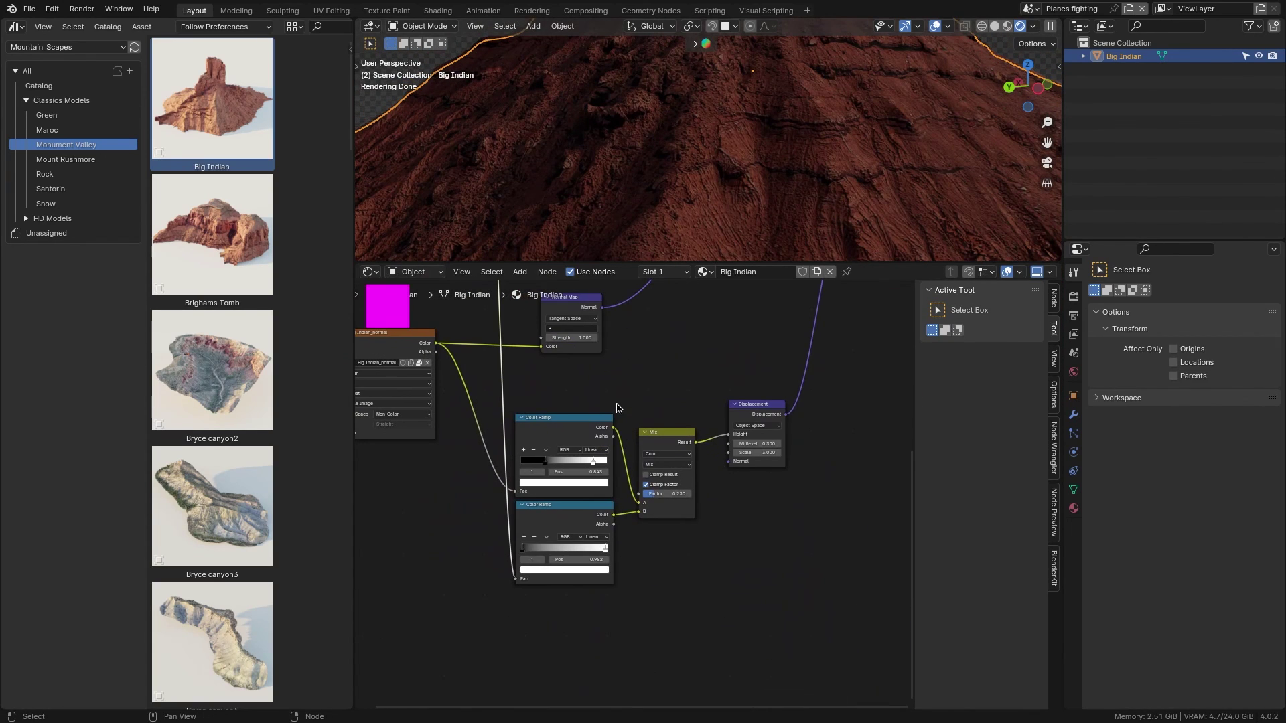
{"action": "middle_click_drag", "start_coordinate": [653, 389], "coordinate": [666, 562]}
{"action": "scroll", "coordinate": [666, 562], "scroll_direction": "up", "scroll_amount": 2}
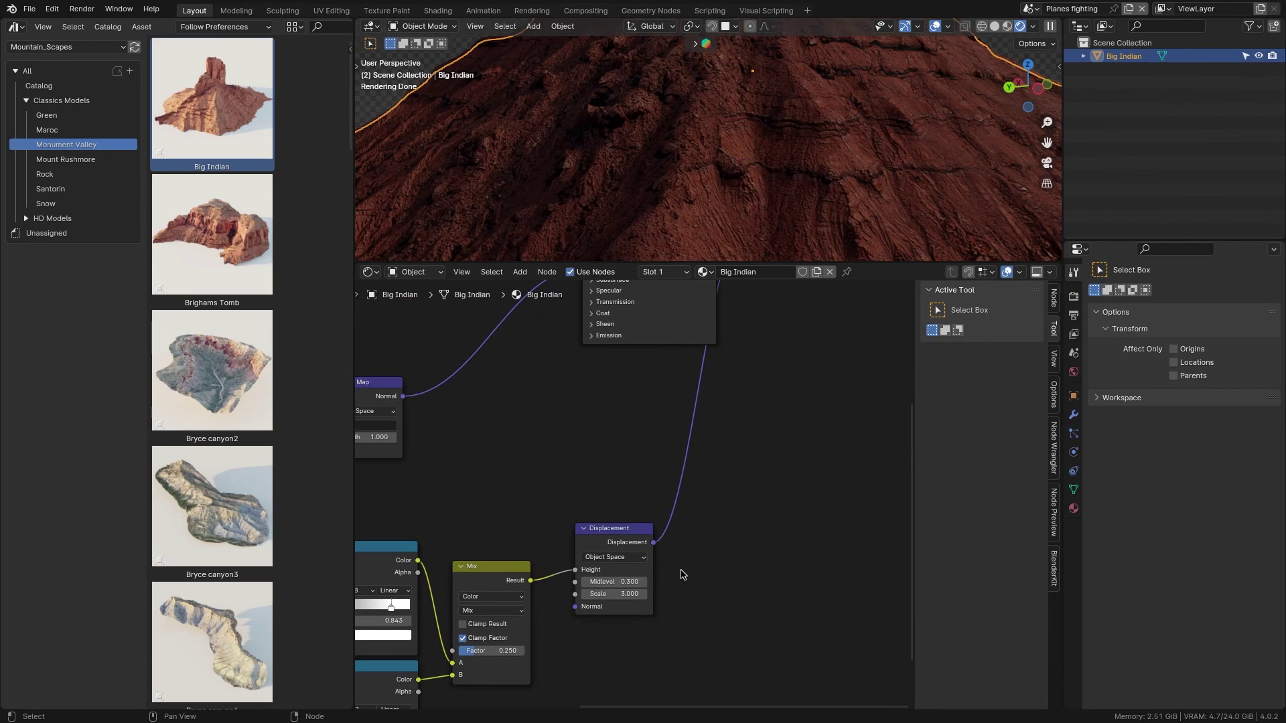
{"action": "left_click", "coordinate": [626, 569]}
{"action": "left_click", "coordinate": [1073, 295]}
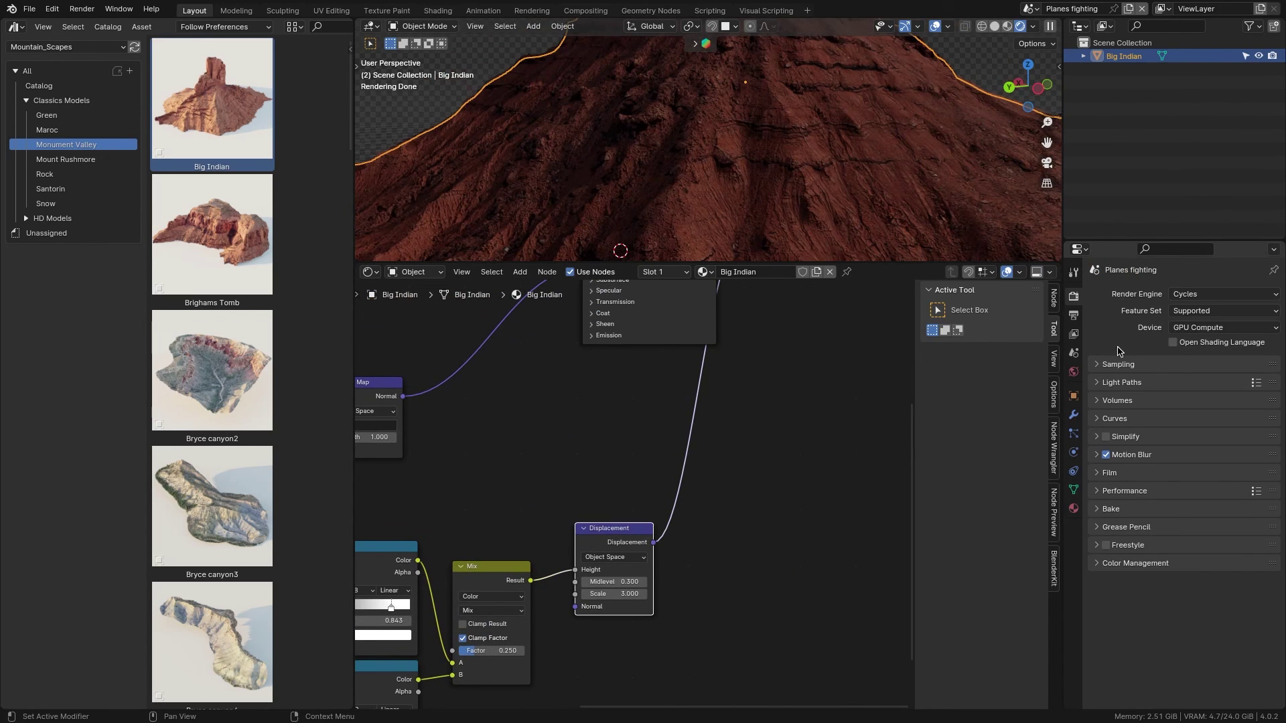
{"action": "left_click", "coordinate": [1202, 341]}
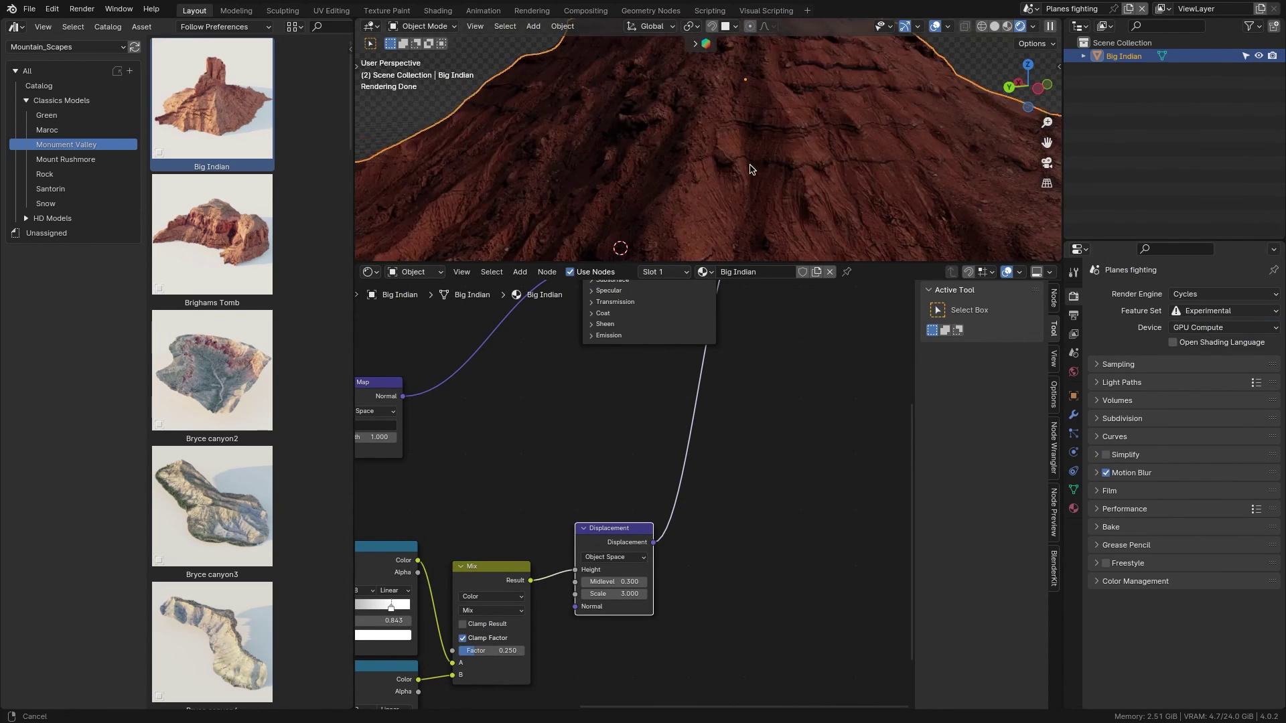
{"action": "scroll", "coordinate": [691, 569], "scroll_direction": "up", "scroll_amount": 1}
Set the Displacement midlevel to 0.7, then 0, with a larger 3D view.
{"action": "left_click", "coordinate": [612, 593]}
{"action": "type", "text": "0.7"}
{"action": "key", "text": "Return"}
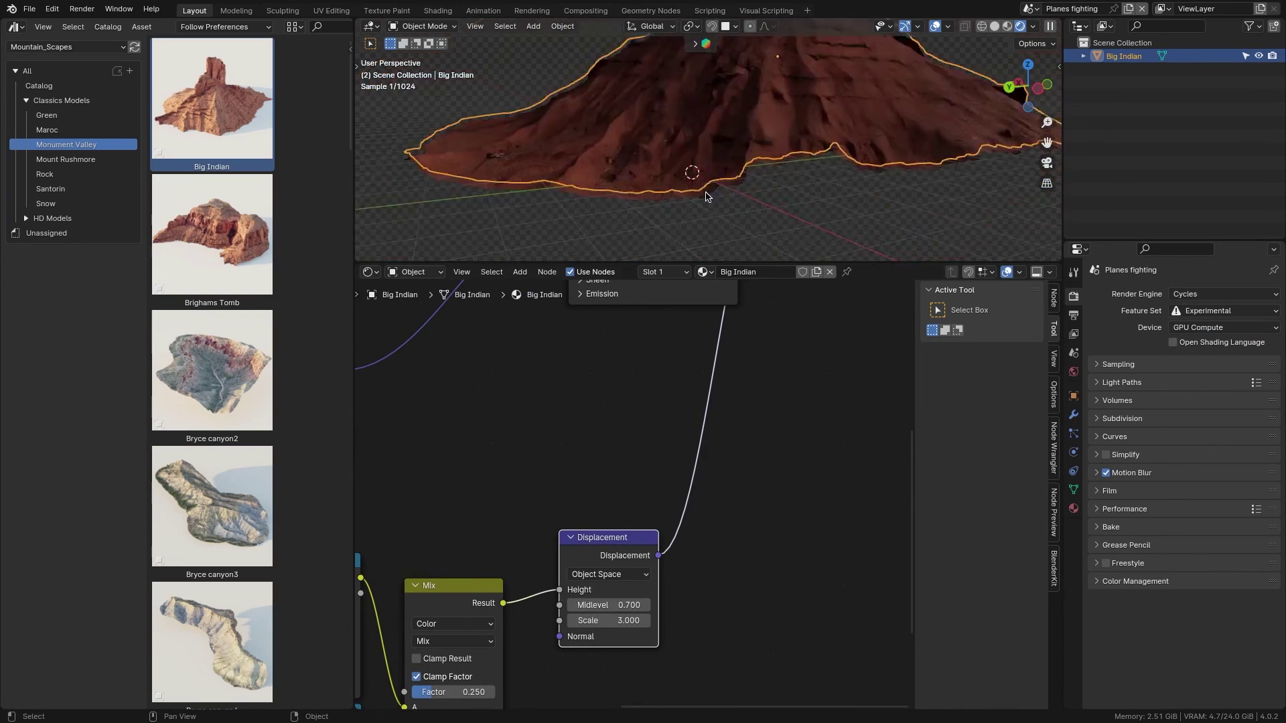
{"action": "left_click_drag", "start_coordinate": [772, 262], "coordinate": [772, 543]}
{"action": "middle_click_drag", "start_coordinate": [670, 301], "coordinate": [710, 361]}
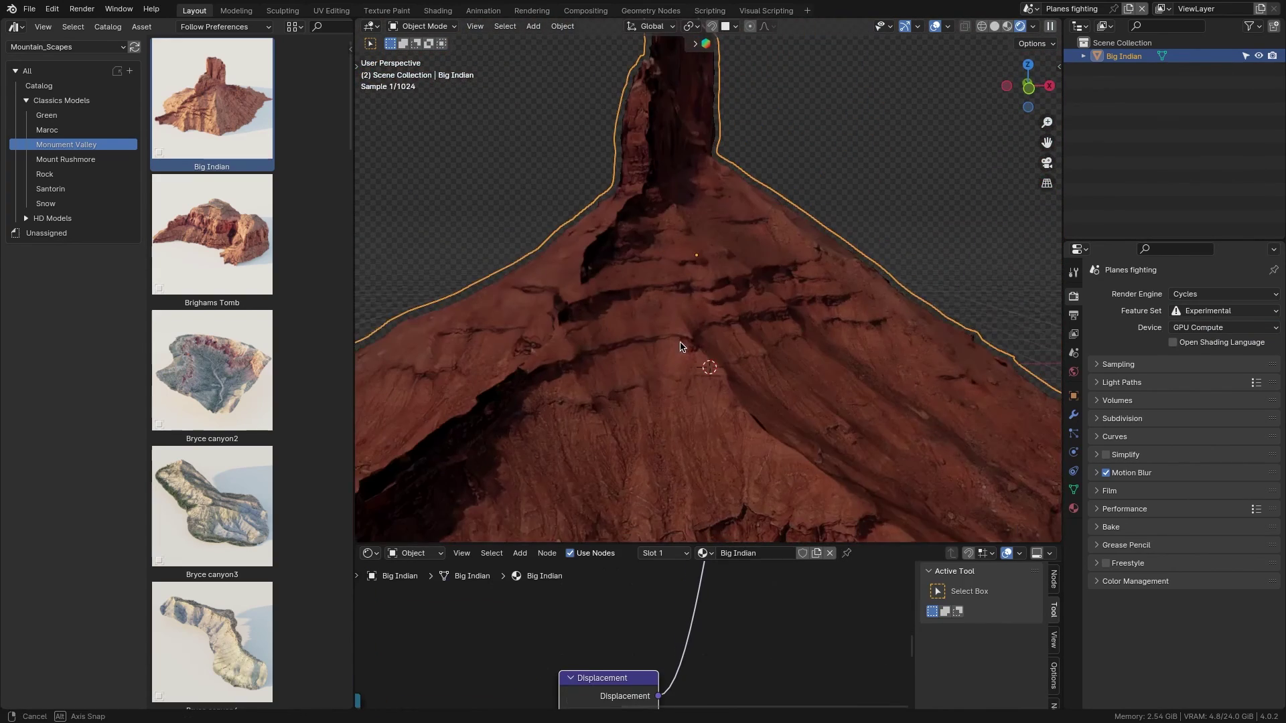
{"action": "type", "text": "0.7"}
{"action": "key", "text": "Return"}
{"action": "left_click_drag", "start_coordinate": [603, 662], "coordinate": [643, 677]}
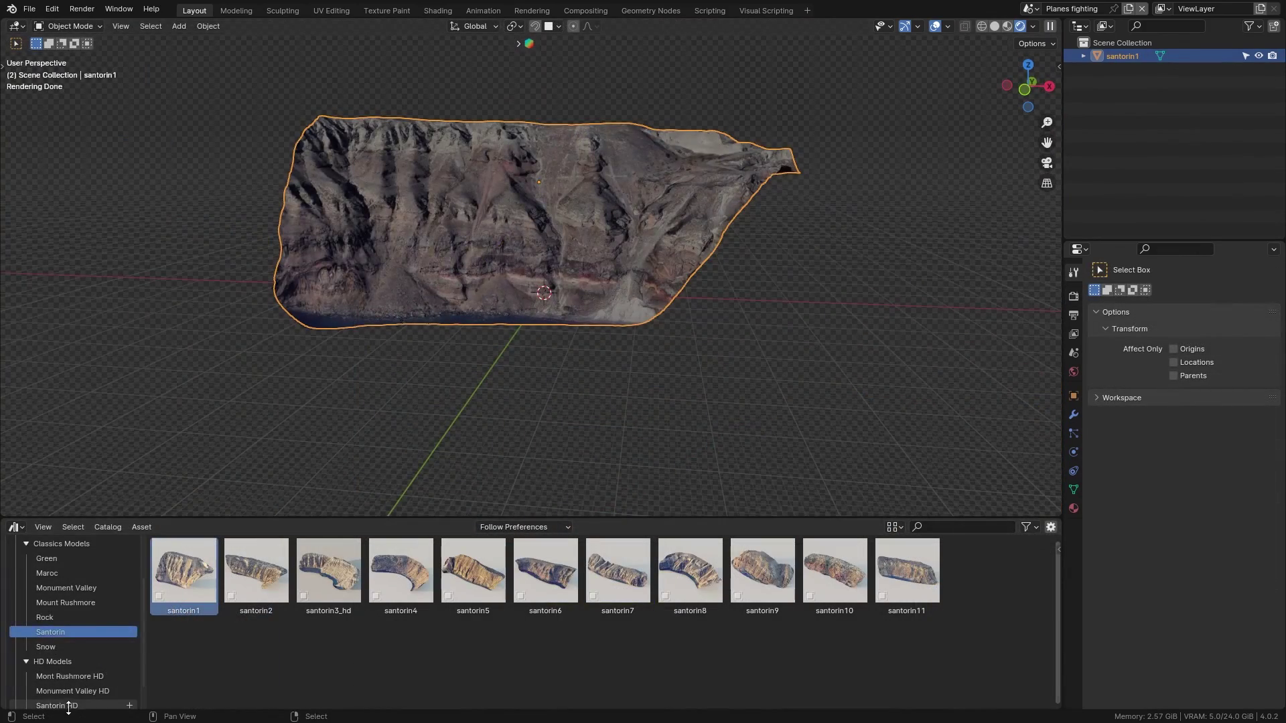
Drag santorin1_hd from the Santorin HD catalog into the viewport beside santorin1 and orbit to inspect it.
{"action": "left_click", "coordinate": [67, 679]}
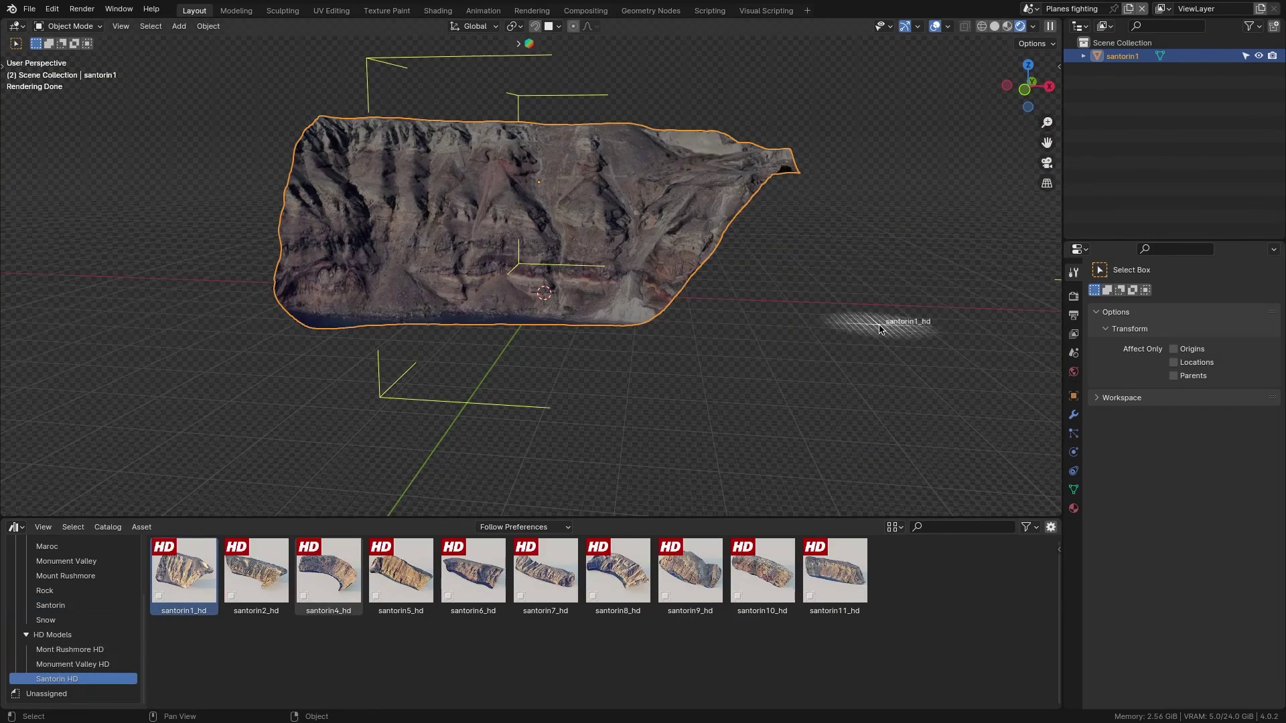
{"action": "left_click_drag", "start_coordinate": [879, 328], "coordinate": [529, 281]}
{"action": "middle_click_drag", "start_coordinate": [529, 281], "coordinate": [467, 299]}
{"action": "scroll", "coordinate": [612, 295], "scroll_direction": "down", "scroll_amount": 5}
{"action": "scroll", "coordinate": [611, 295], "scroll_direction": "up", "scroll_amount": 6}
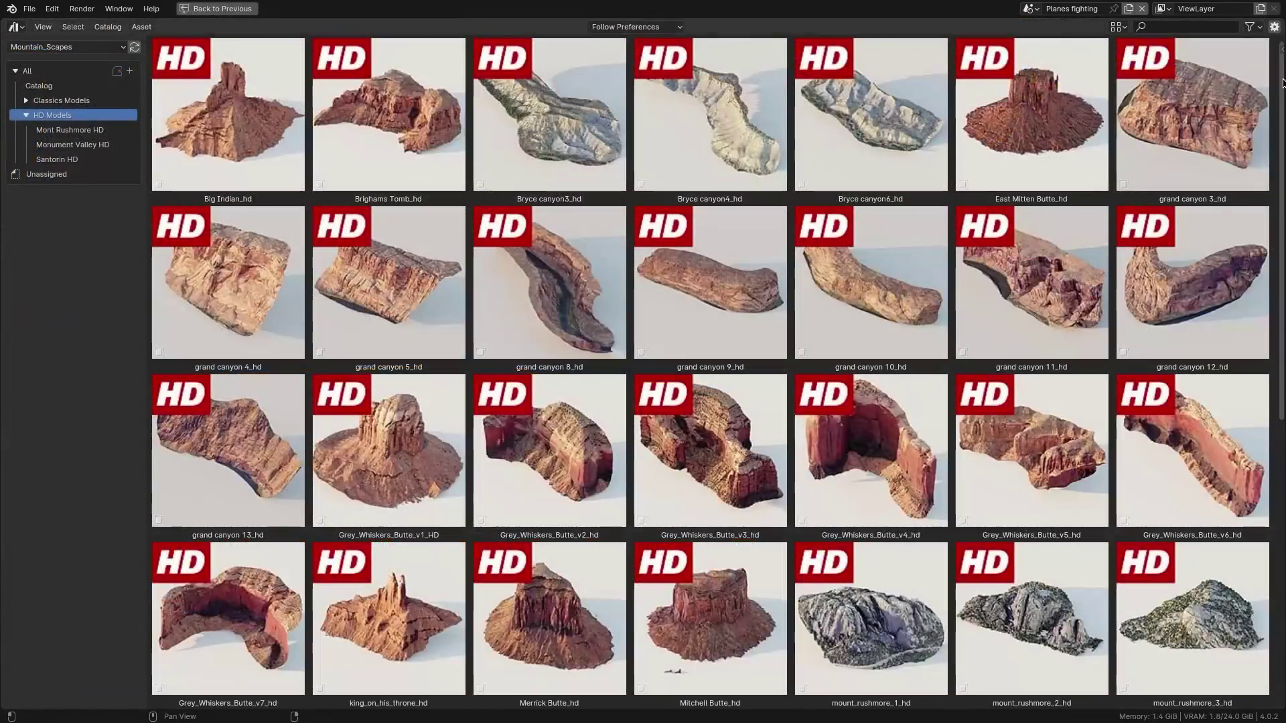
Browse the Mont Rushmore HD, Monument Valley HD and Santorin HD catalogs, then restore the Layout view on Monument Valley HD.
{"action": "scroll", "coordinate": [709, 371], "scroll_direction": "down", "scroll_amount": 4}
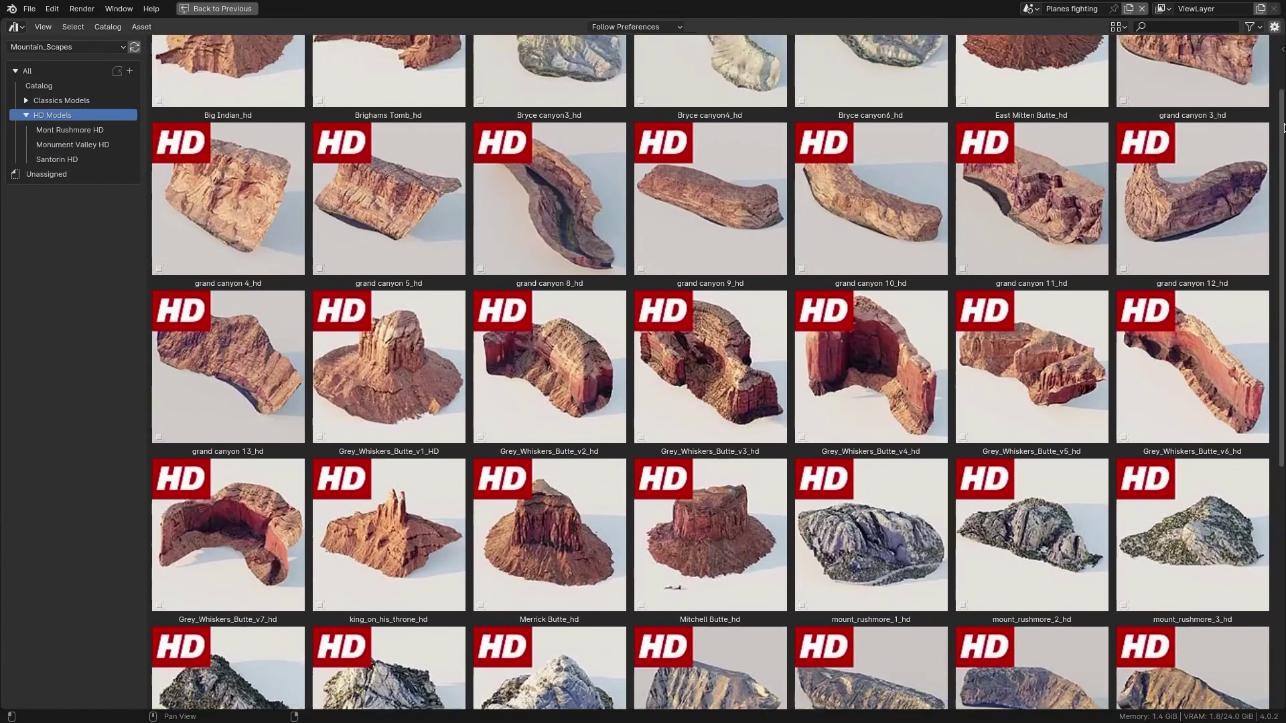
{"action": "scroll", "coordinate": [710, 372], "scroll_direction": "down", "scroll_amount": 7}
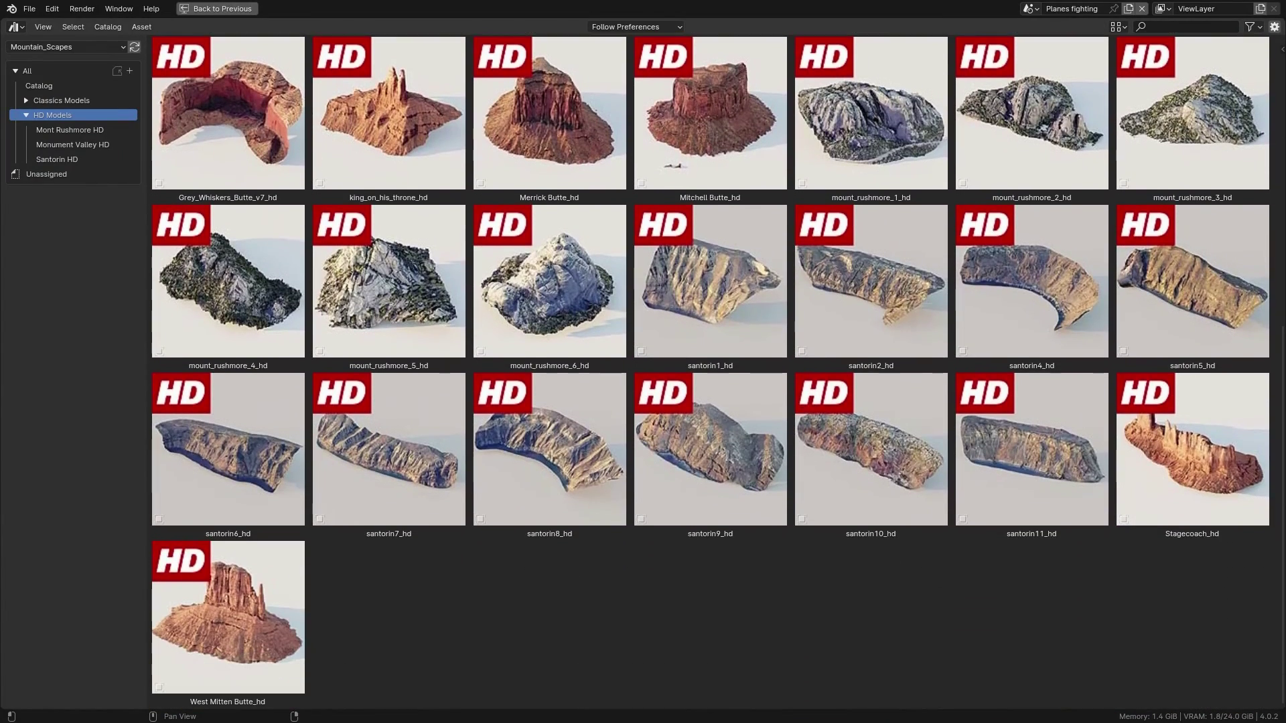
{"action": "scroll", "coordinate": [523, 349], "scroll_direction": "up", "scroll_amount": 12}
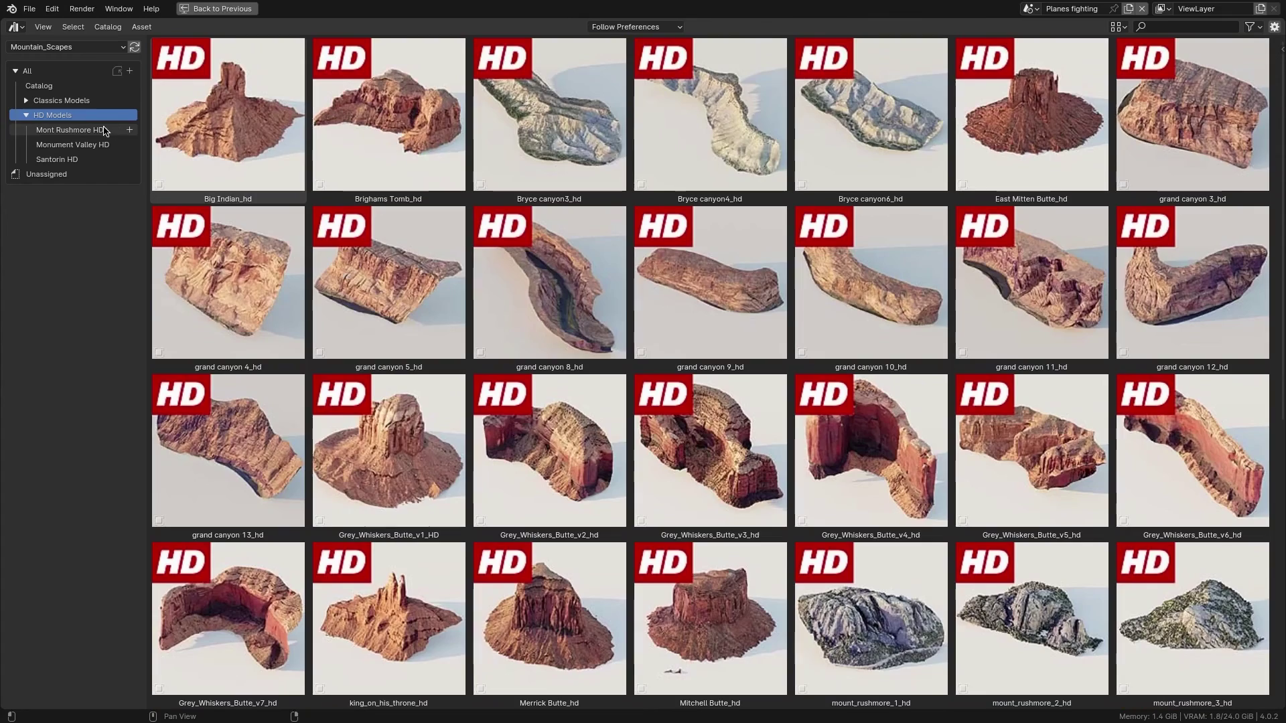
{"action": "left_click", "coordinate": [77, 132]}
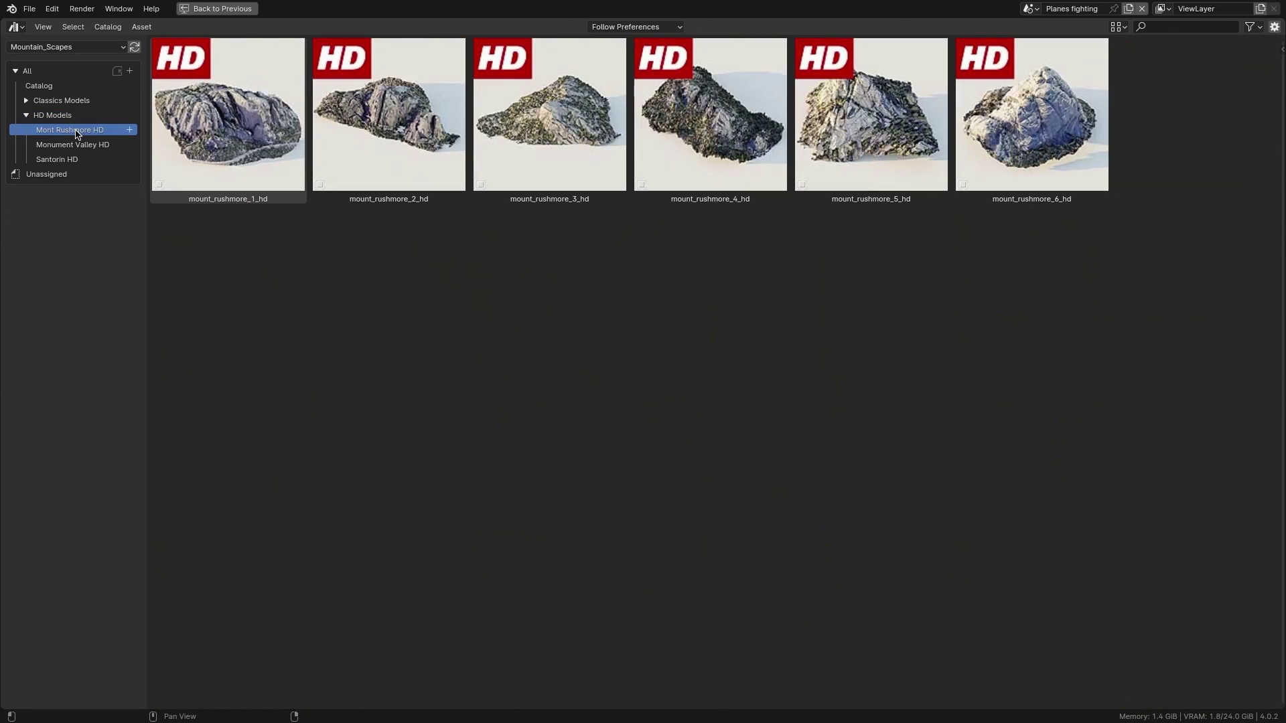
{"action": "left_click", "coordinate": [69, 145]}
{"action": "left_click", "coordinate": [66, 161]}
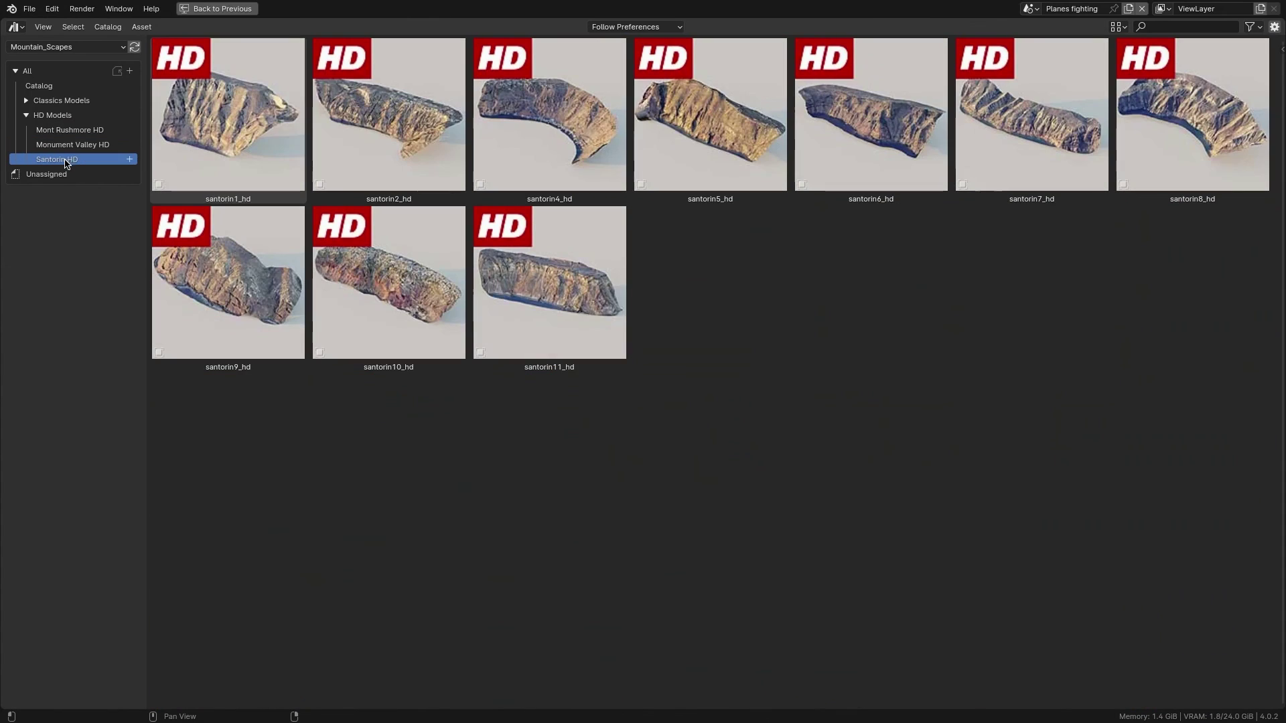
{"action": "key", "text": "ctrl+space"}
{"action": "left_click", "coordinate": [69, 145]}
Place santorin11_hd from Santorin HD into the empty scene and switch to Rendered shading.
{"action": "scroll", "coordinate": [260, 310], "scroll_direction": "down", "scroll_amount": 5}
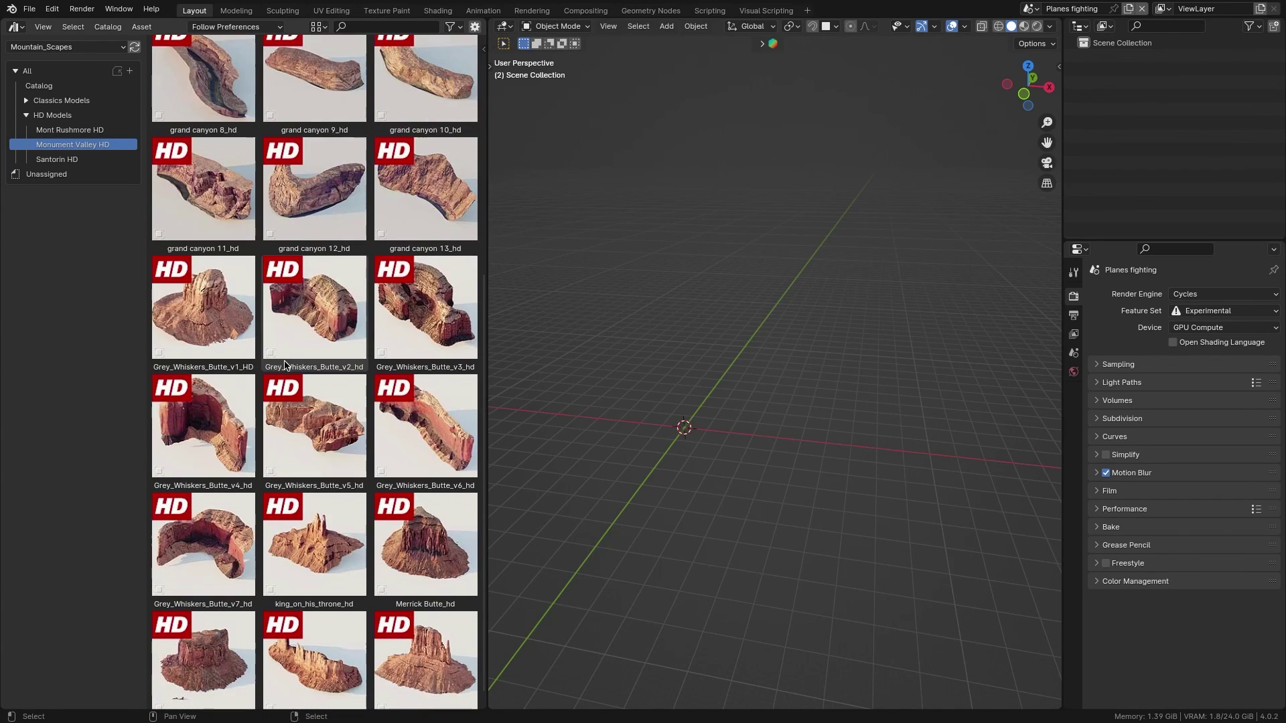
{"action": "left_click", "coordinate": [77, 159]}
{"action": "left_click_drag", "start_coordinate": [677, 432], "coordinate": [678, 432]}
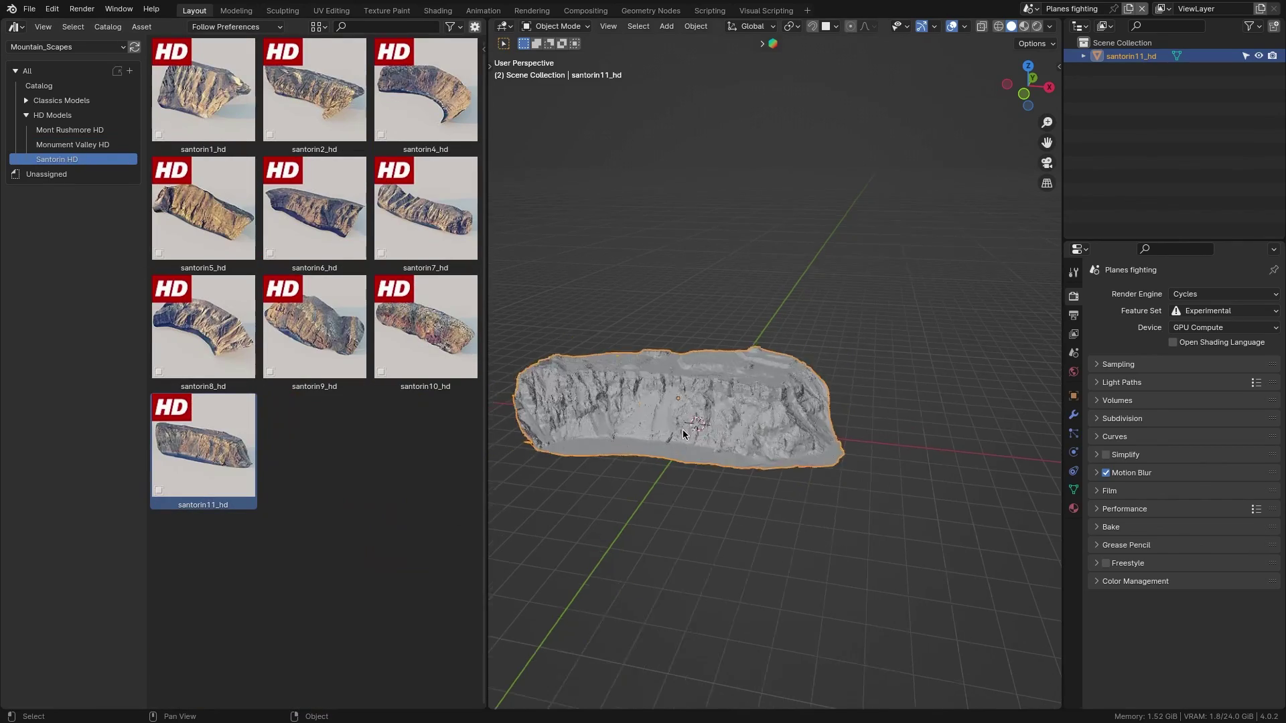
{"action": "scroll", "coordinate": [732, 404], "scroll_direction": "up", "scroll_amount": 8}
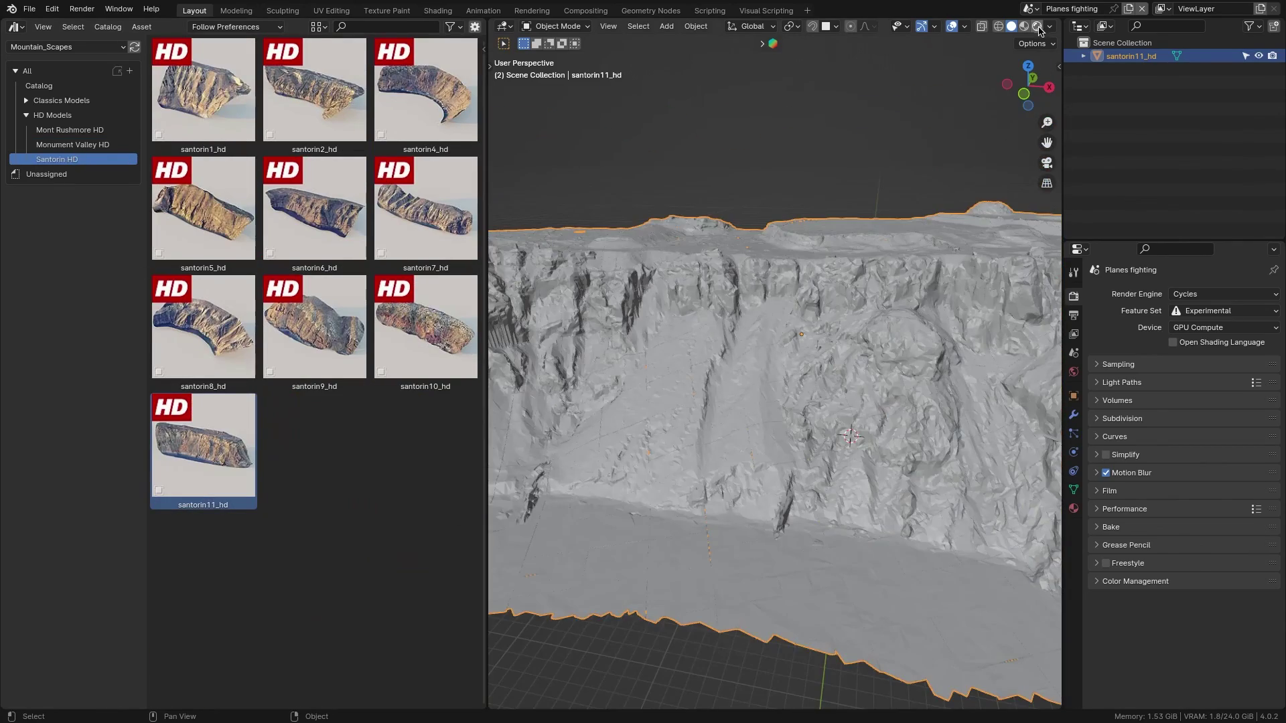
{"action": "left_click", "coordinate": [1037, 27]}
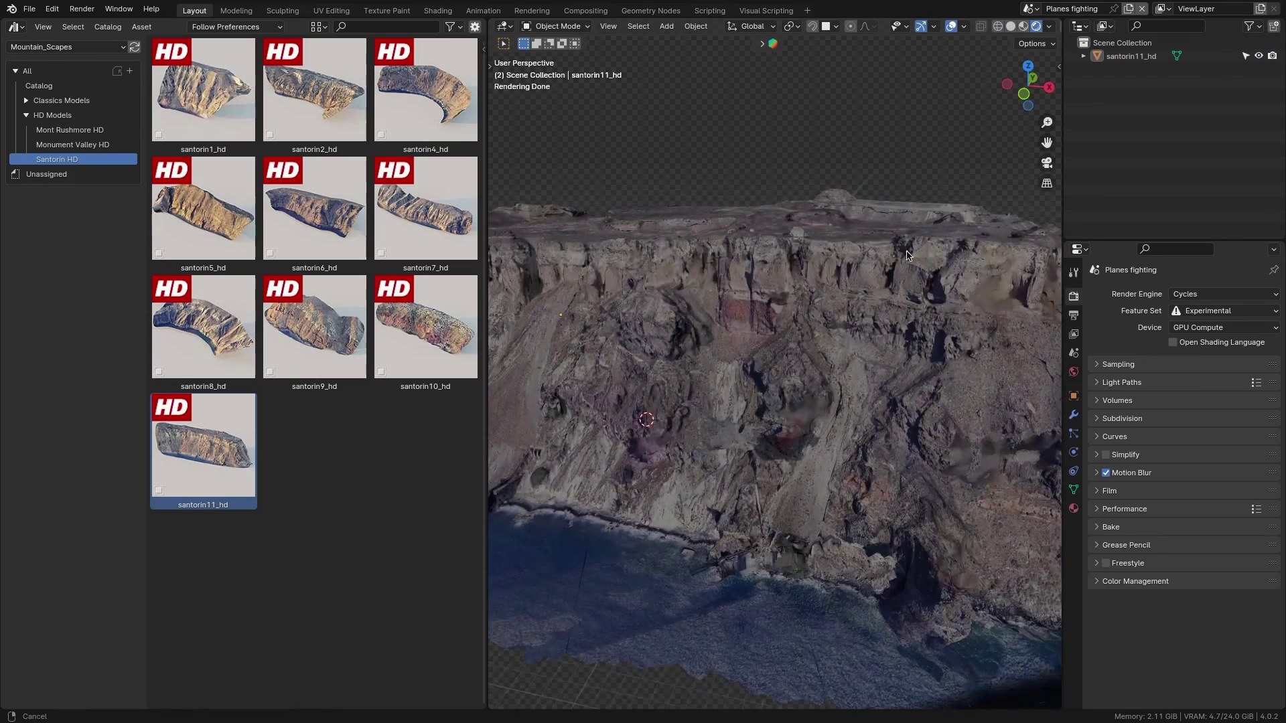
Add East Mitten Butte_hd from Monument Valley HD and orbit to its cliff face.
{"action": "scroll", "coordinate": [803, 295], "scroll_direction": "down", "scroll_amount": 8}
{"action": "left_click", "coordinate": [72, 145]}
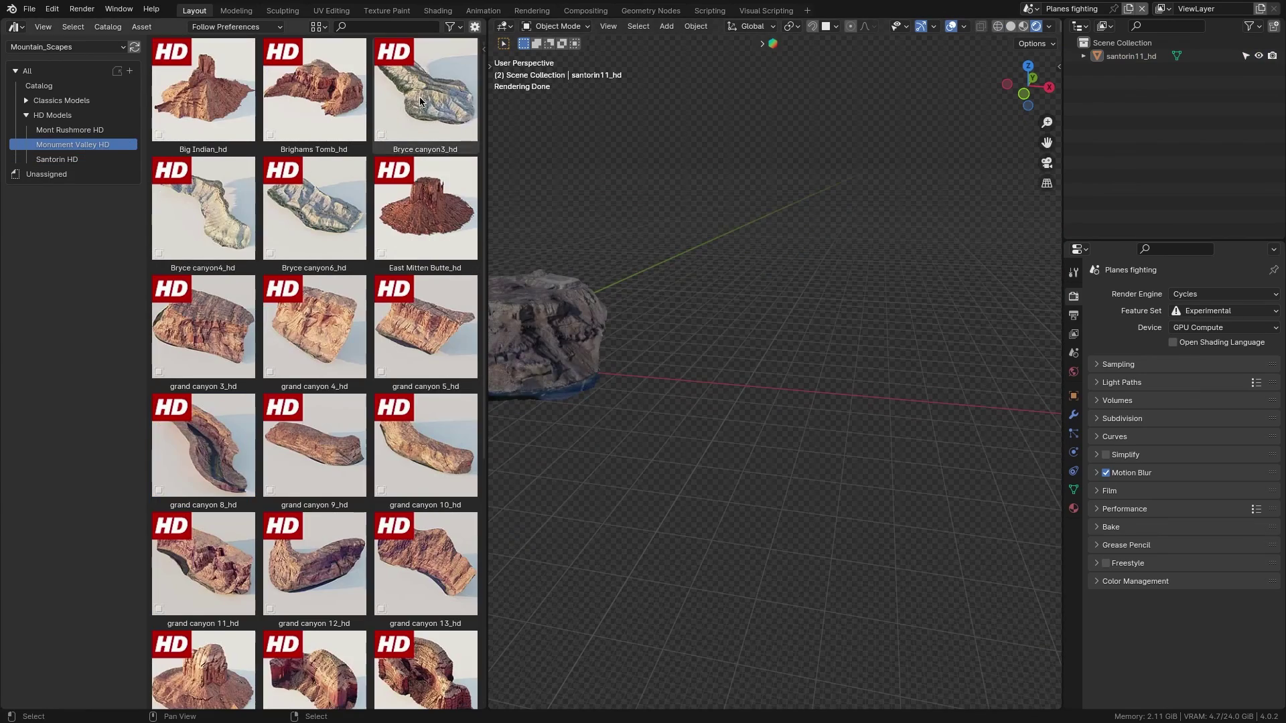
{"action": "left_click_drag", "start_coordinate": [874, 397], "coordinate": [876, 397]}
{"action": "scroll", "coordinate": [884, 396], "scroll_direction": "up", "scroll_amount": 10}
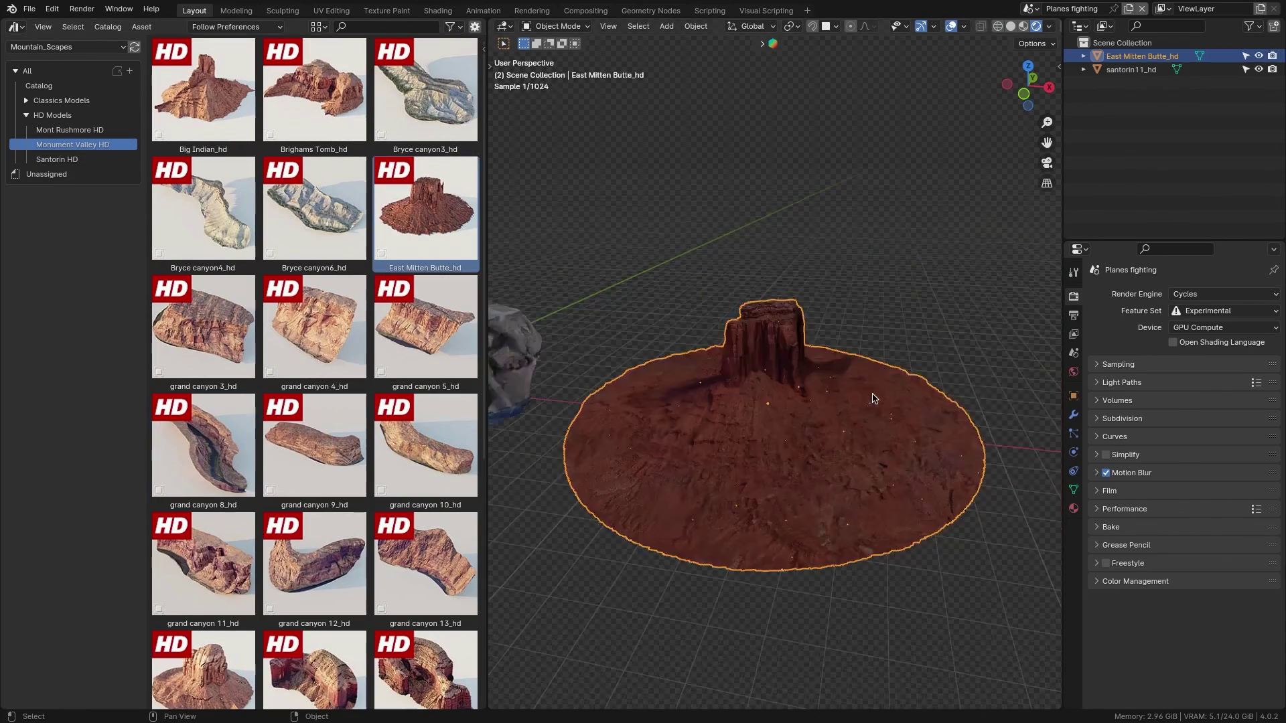
{"action": "middle_click_drag", "start_coordinate": [891, 395], "coordinate": [735, 325]}
Set the world HDRI strength to 1 and try rotating the HDRI while orbiting the butte.
{"action": "left_click", "coordinate": [1074, 372]}
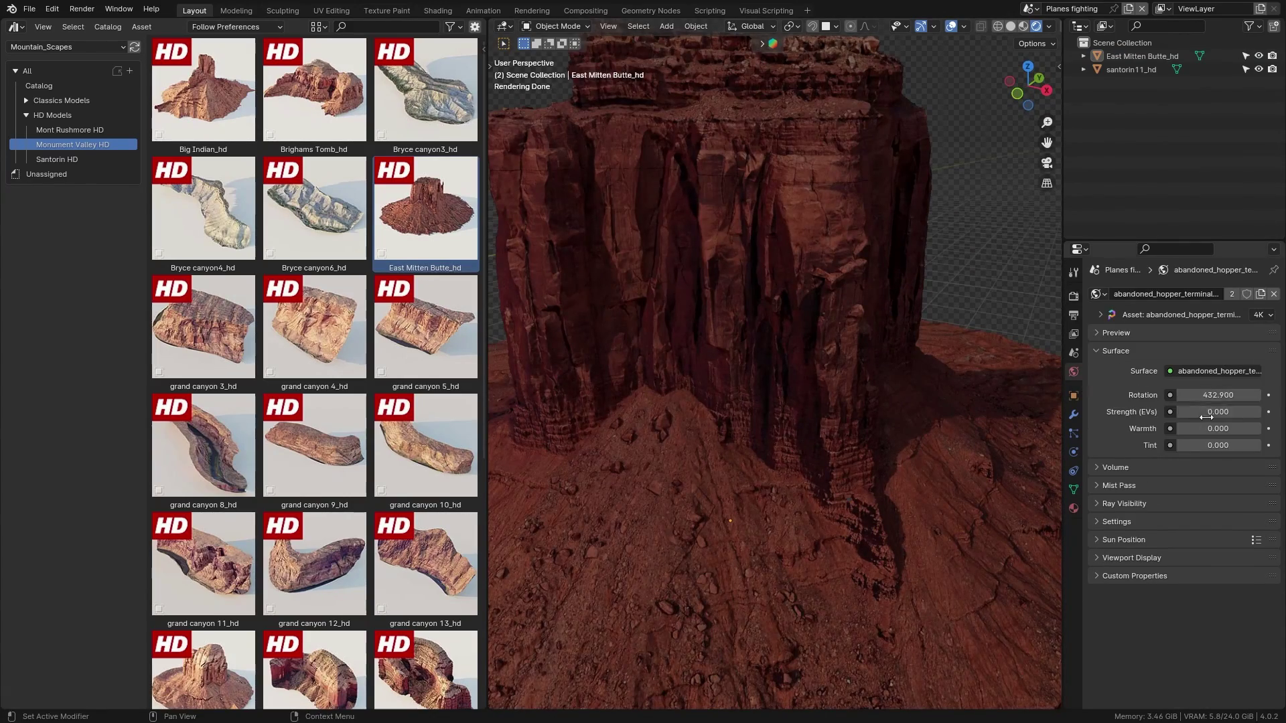
{"action": "type", "text": "1"}
{"action": "key", "text": "Return"}
{"action": "middle_click_drag", "start_coordinate": [837, 335], "coordinate": [938, 301]}
{"action": "left_click_drag", "start_coordinate": [1207, 395], "coordinate": [1225, 395]}
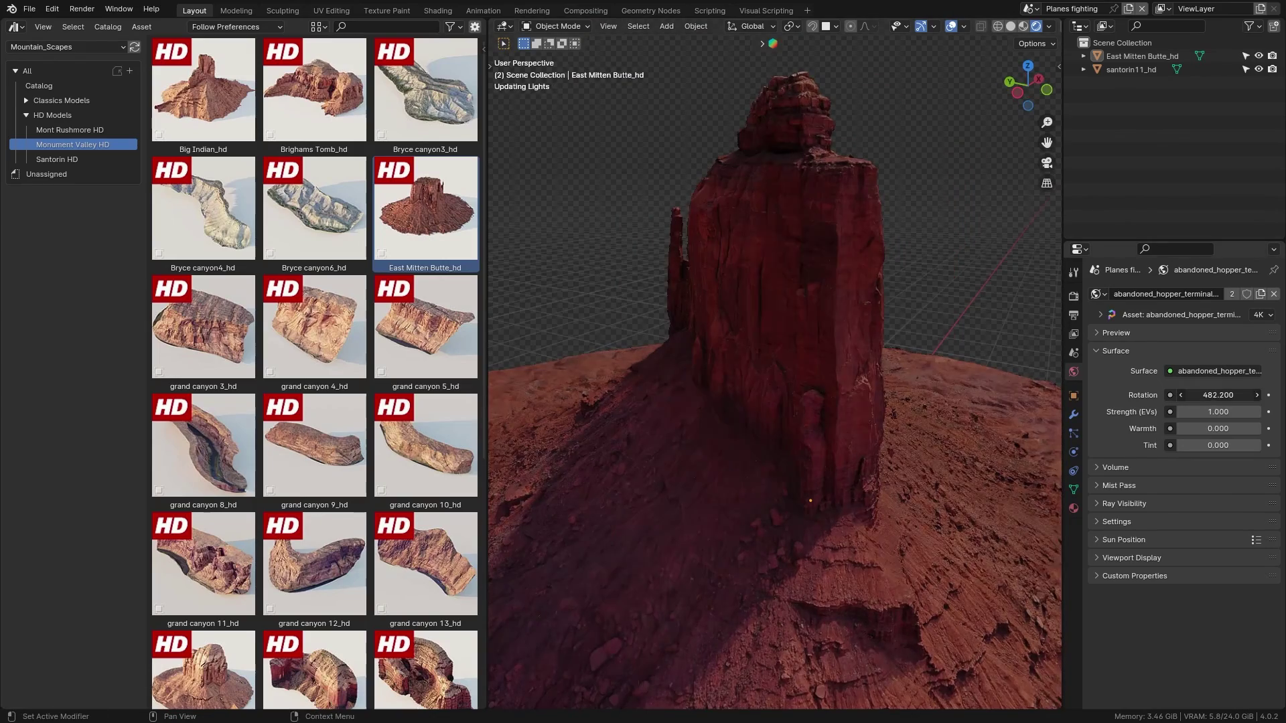
{"action": "middle_click_drag", "start_coordinate": [971, 429], "coordinate": [776, 445]}
Preview other world strengths, settle on 1.000, and delete East Mitten Butte_hd.
{"action": "left_click_drag", "start_coordinate": [1219, 412], "coordinate": [1232, 412]}
{"action": "left_click", "coordinate": [1232, 412]}
{"action": "type", "text": "1"}
{"action": "key", "text": "Return"}
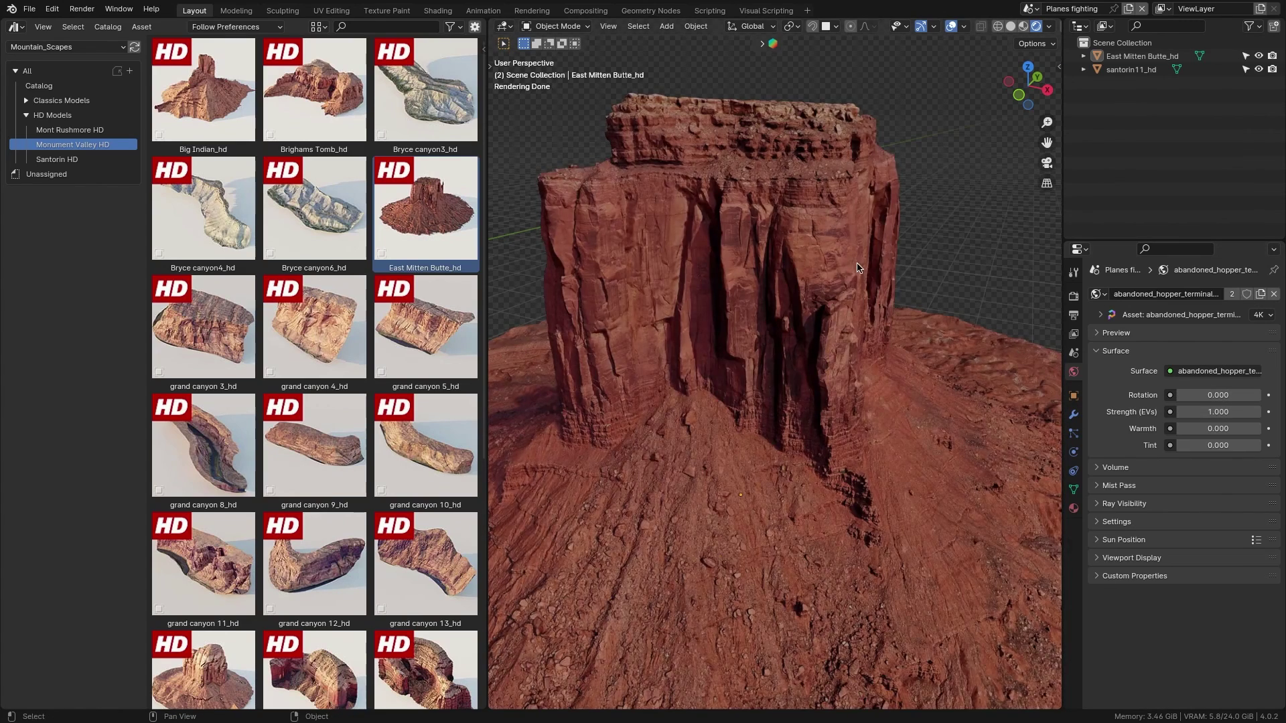
{"action": "key", "text": "Delete"}
{"action": "scroll", "coordinate": [254, 448], "scroll_direction": "down", "scroll_amount": 1}
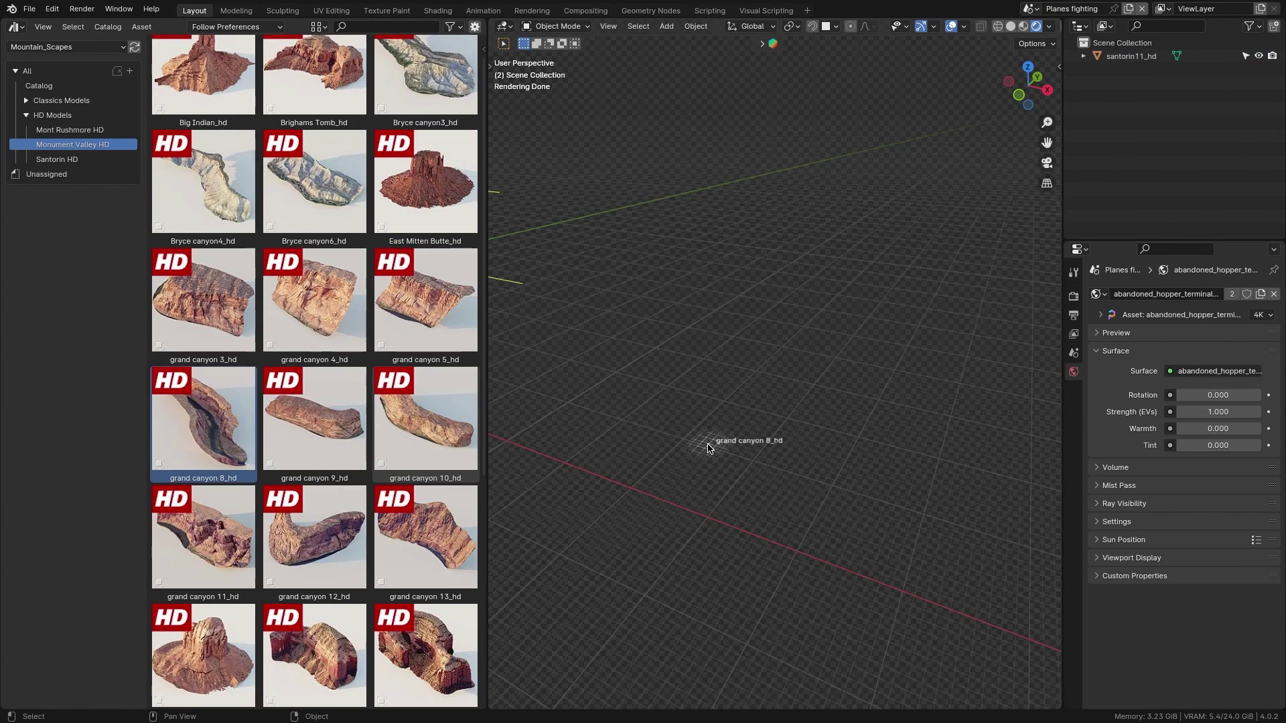
Place grand canyon 8_hd in the scene, inspect it, then select and delete it.
{"action": "left_click_drag", "start_coordinate": [709, 448], "coordinate": [710, 447]}
{"action": "middle_click_drag", "start_coordinate": [710, 448], "coordinate": [740, 322]}
{"action": "scroll", "coordinate": [732, 373], "scroll_direction": "up", "scroll_amount": 5}
{"action": "left_click", "coordinate": [740, 321]}
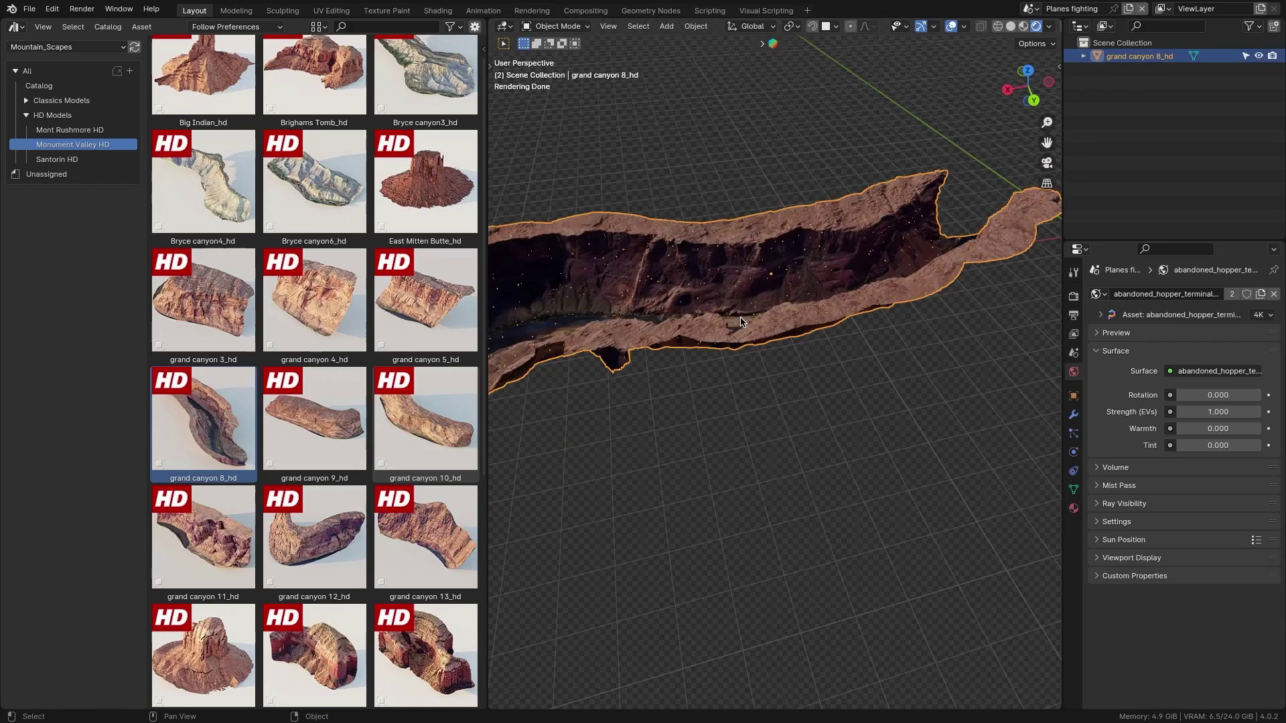
{"action": "key", "text": "Delete"}
{"action": "scroll", "coordinate": [357, 347], "scroll_direction": "down", "scroll_amount": 6}
Add Grey_Whiskers_Butte_v3_hd and mount_rushmore_6_hd to the scene and frame the Rushmore model.
{"action": "left_click_drag", "start_coordinate": [426, 288], "coordinate": [749, 322]}
{"action": "middle_click_drag", "start_coordinate": [867, 517], "coordinate": [807, 402]}
{"action": "left_click", "coordinate": [70, 130]}
{"action": "left_click_drag", "start_coordinate": [429, 208], "coordinate": [485, 216]}
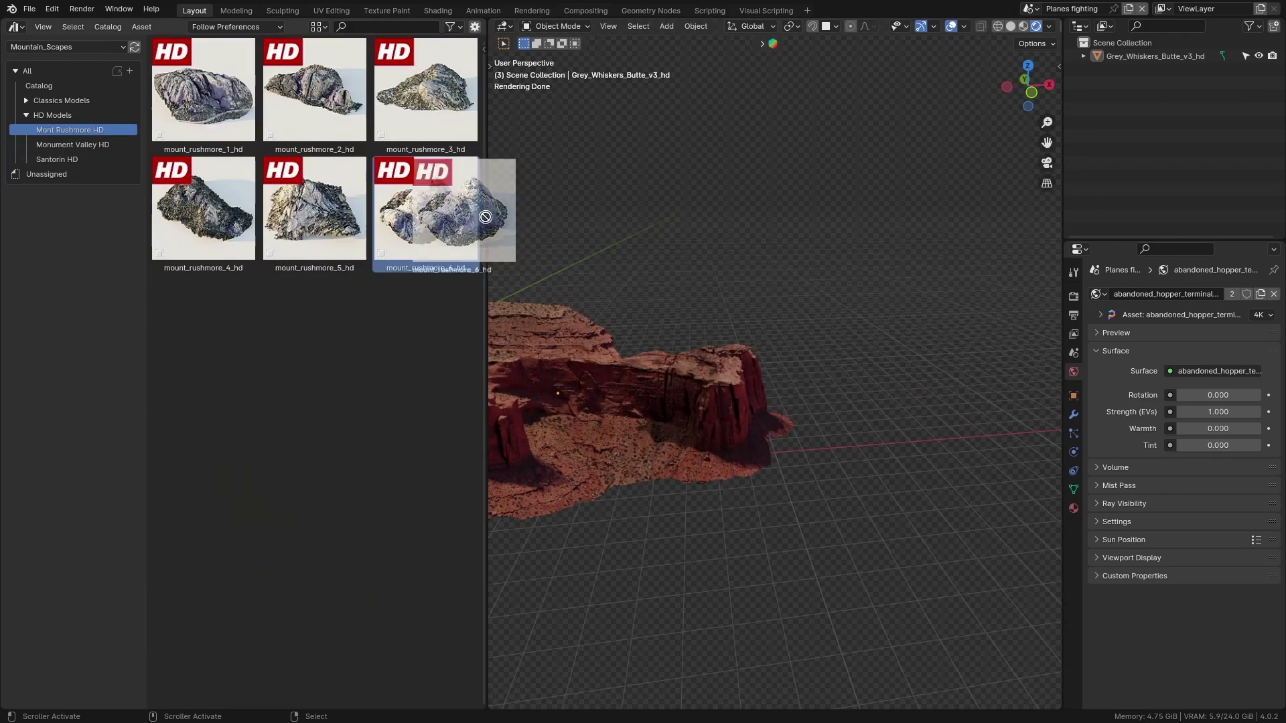
{"action": "left_click", "coordinate": [1073, 272]}
{"action": "key", "text": "KP_Decimal"}
{"action": "middle_click_drag", "start_coordinate": [790, 348], "coordinate": [838, 288]}
{"action": "scroll", "coordinate": [837, 288], "scroll_direction": "down", "scroll_amount": 3}
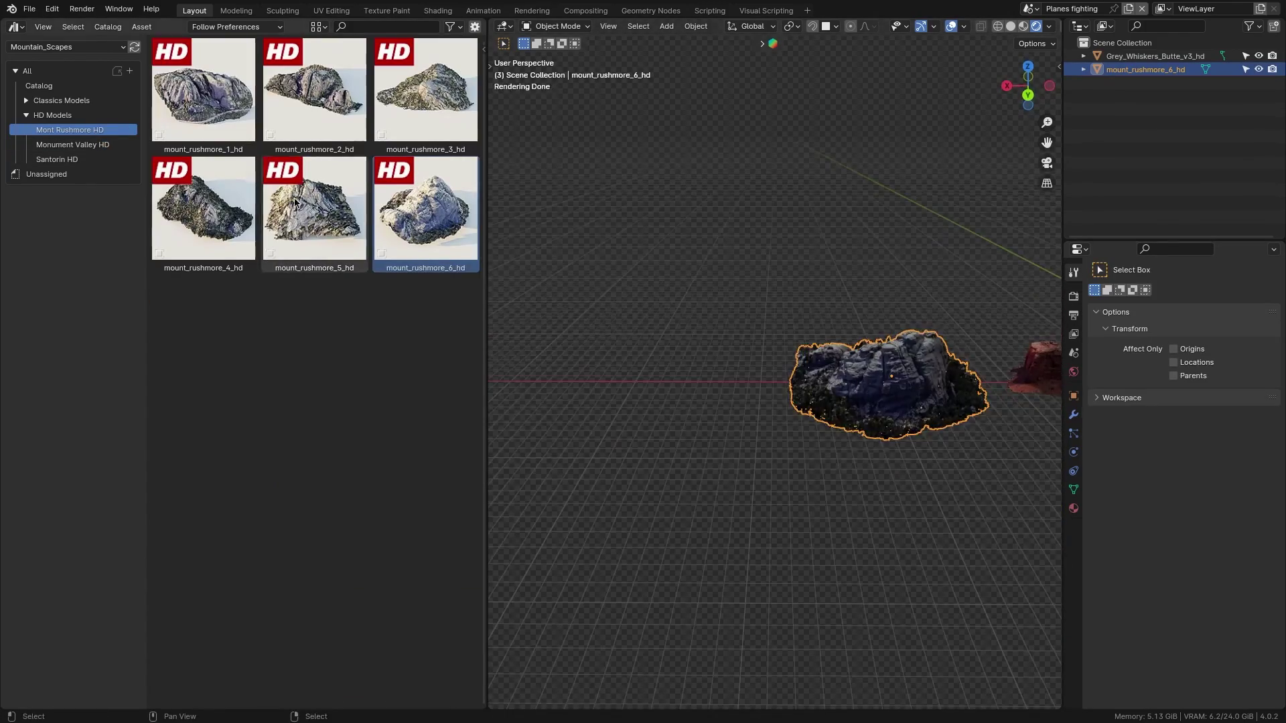
{"action": "left_click", "coordinate": [72, 144]}
{"action": "left_click", "coordinate": [67, 160]}
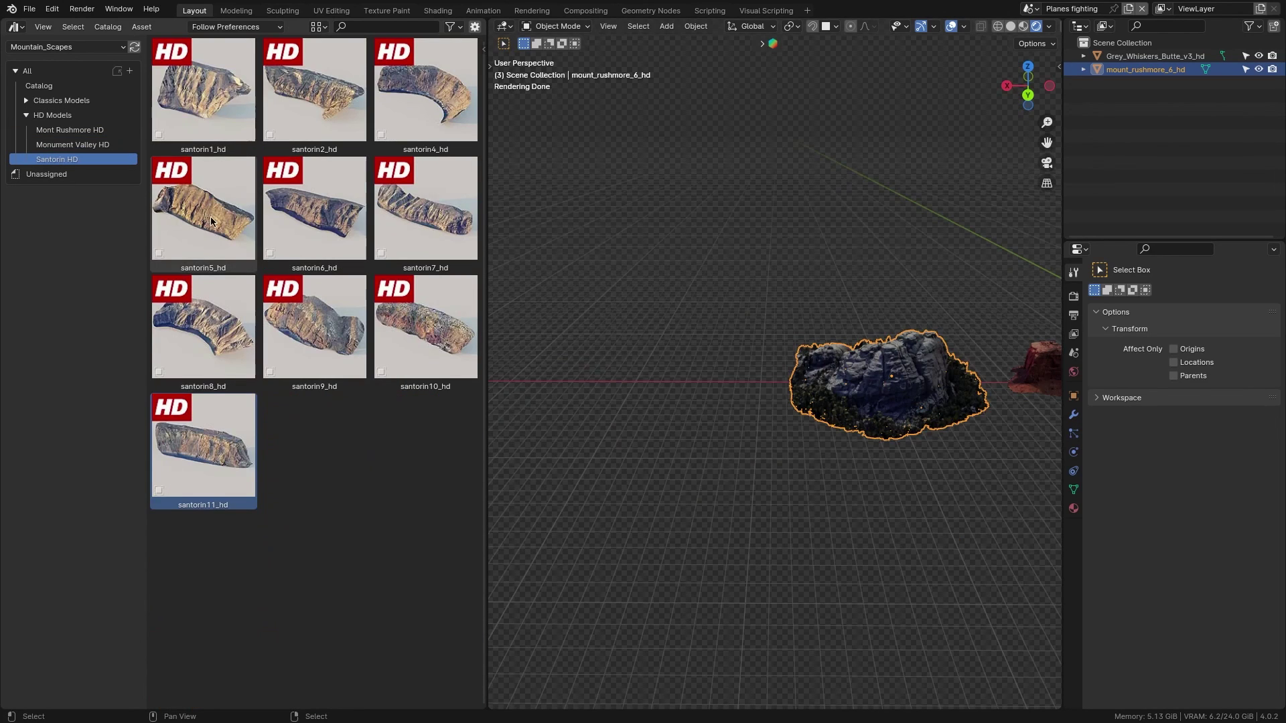